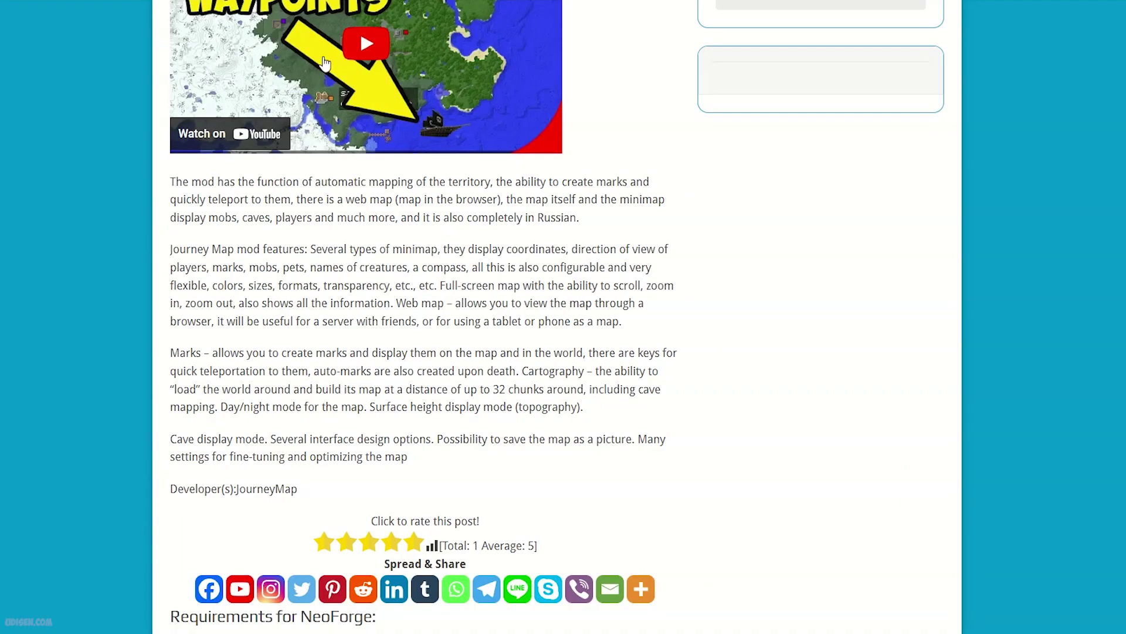
Scroll through the JourneyMap Web Map post and its mod requirements to the Mod Menu article.
scroll(326, 62, "up", 20)
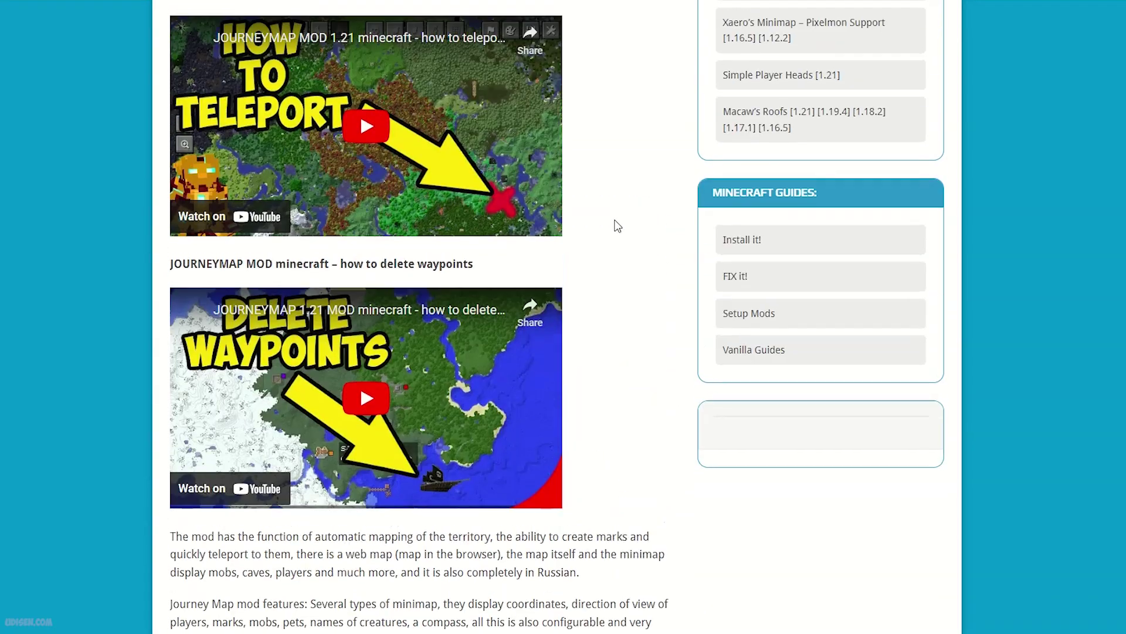
scroll(308, 252, "down", 10)
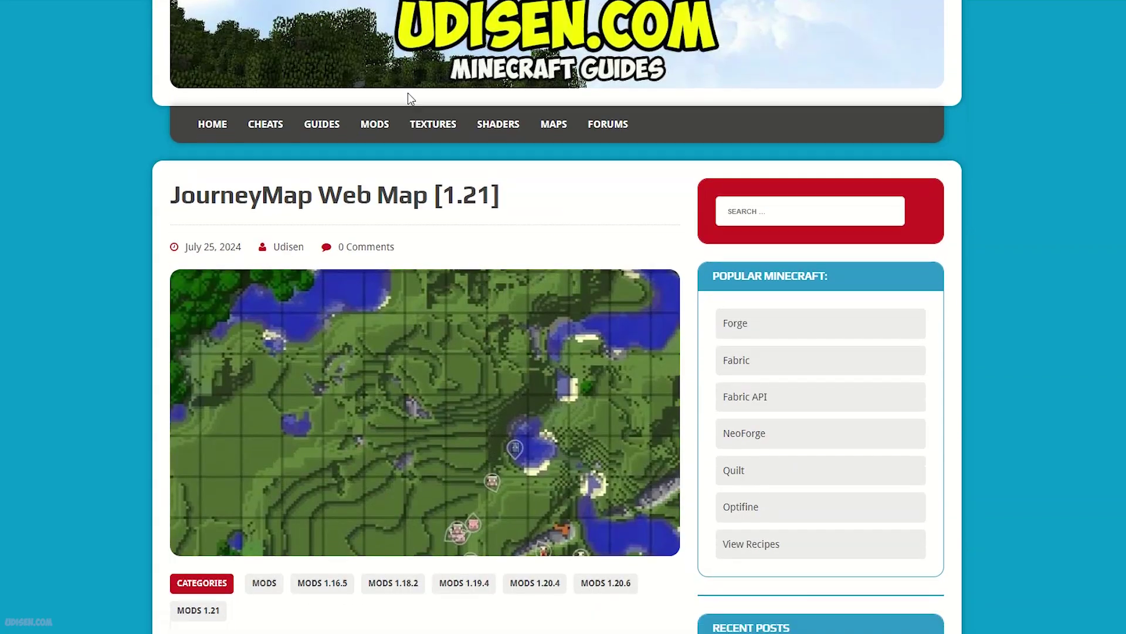
scroll(408, 93, "down", 7)
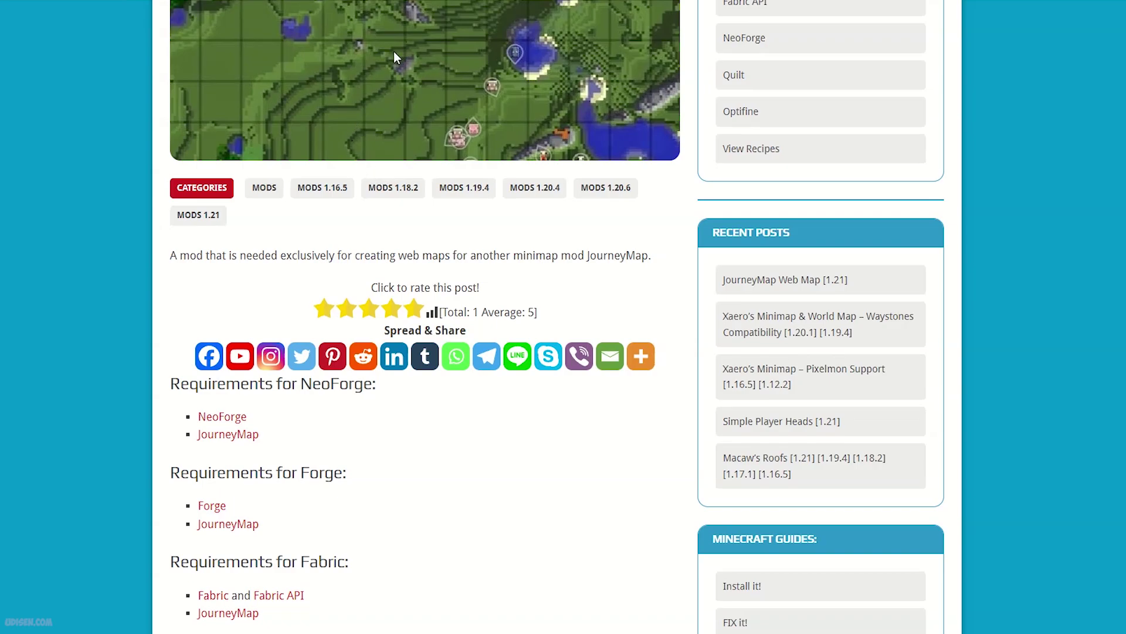
scroll(394, 56, "down", 5)
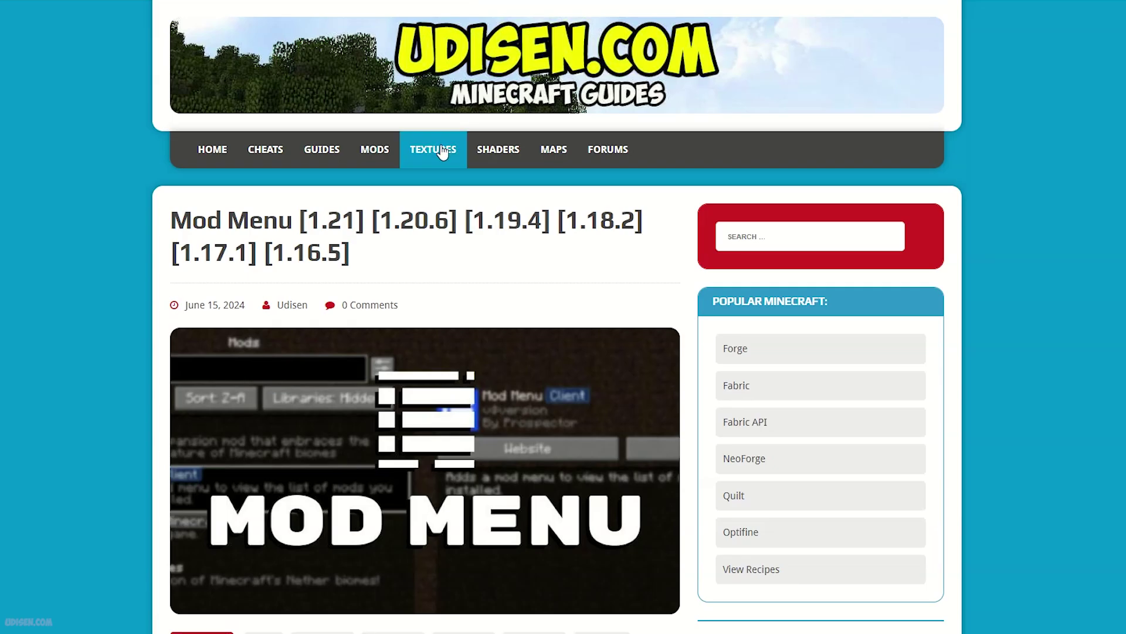
scroll(439, 144, "down", 4)
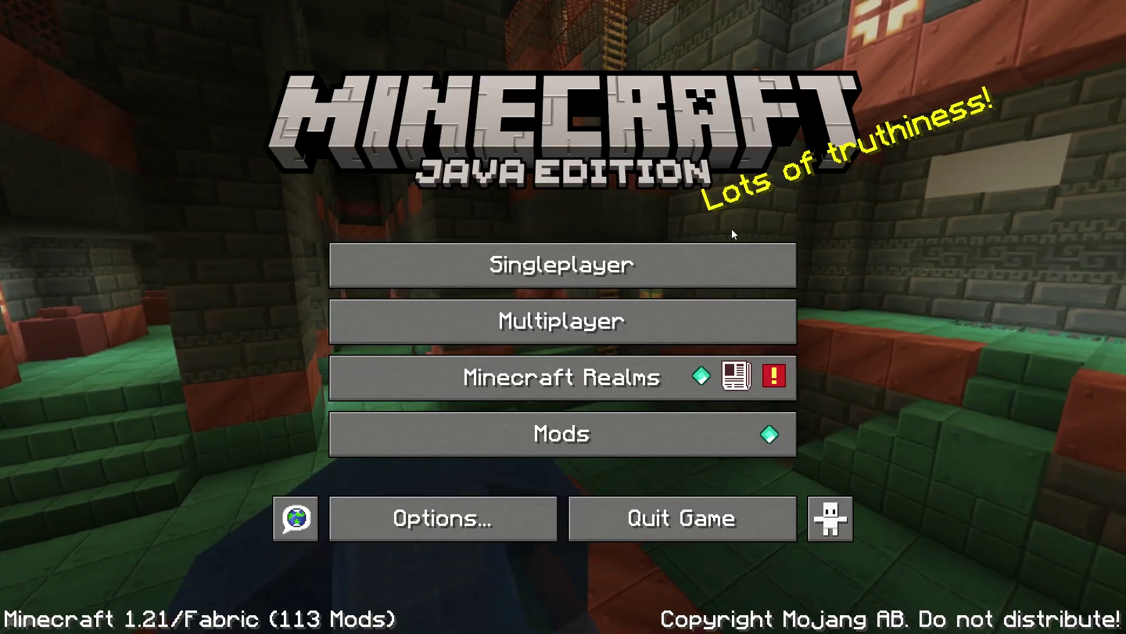
Load the Cobblemon singleplayer world and walk through the village.
left_click(663, 263)
double_click(371, 155)
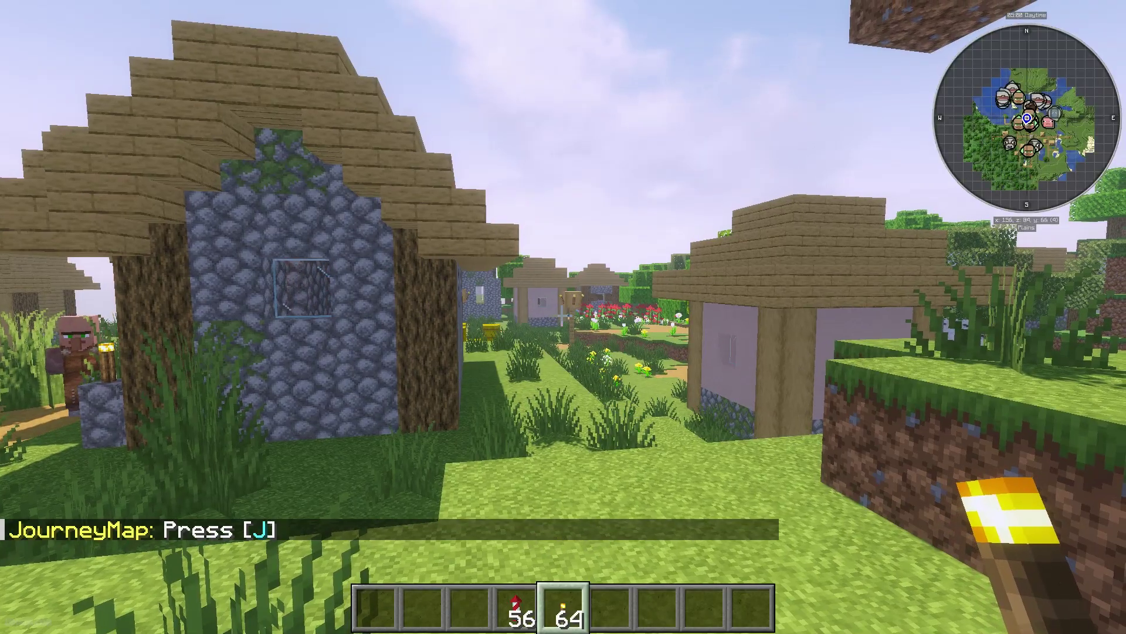
key("w")
key("w")
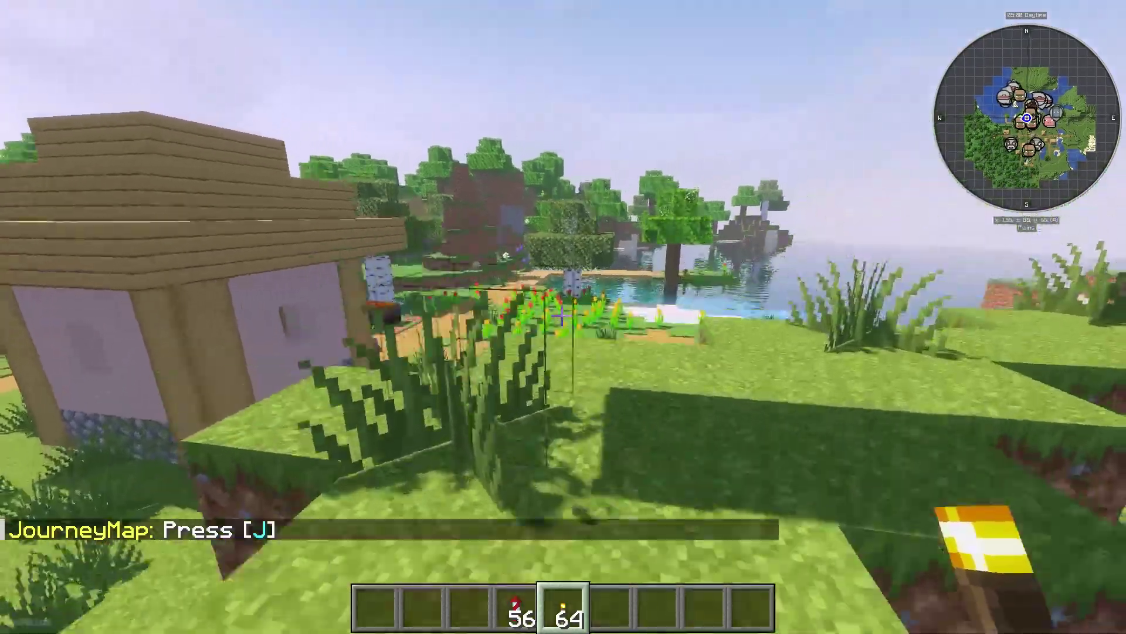
Walk across the grass to the pond by the tower, then pause the game.
key("w")
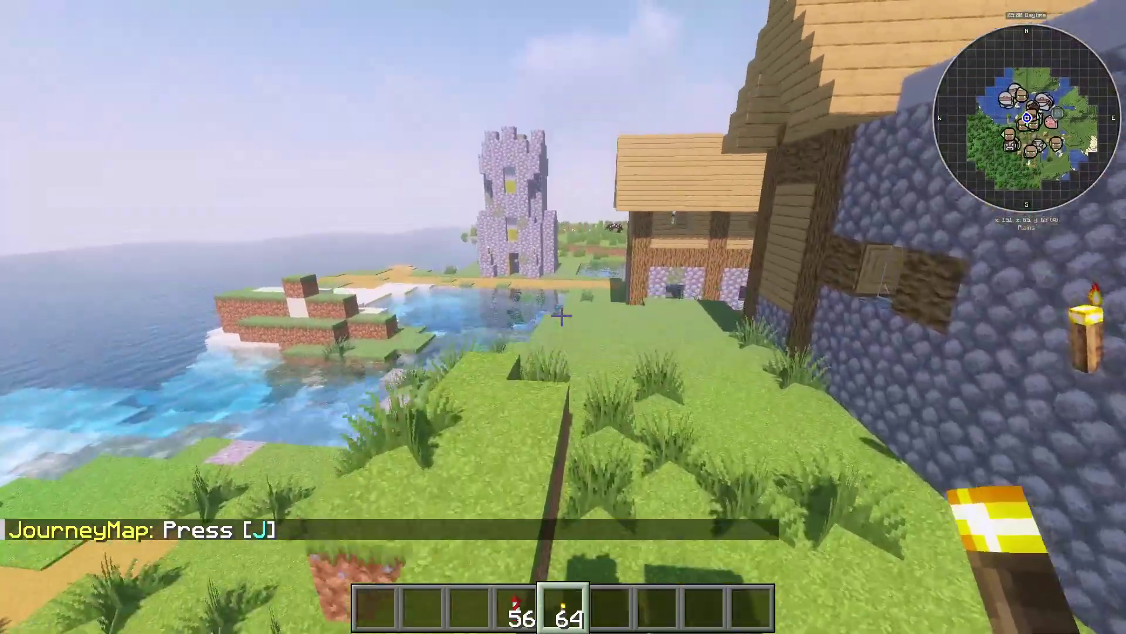
key("w")
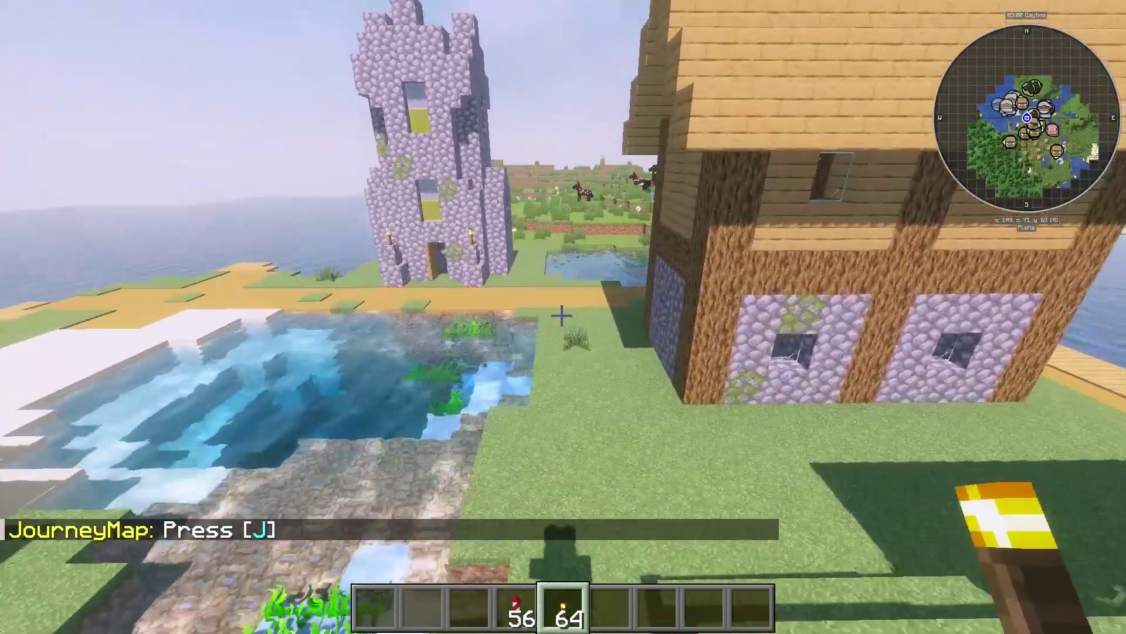
key("w")
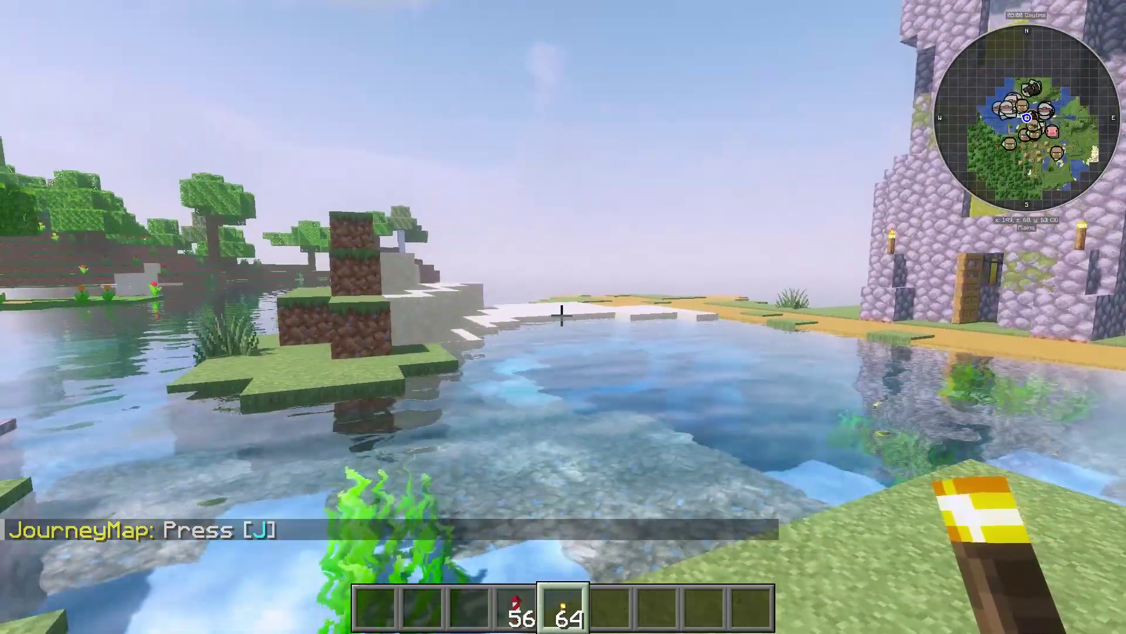
key("Escape")
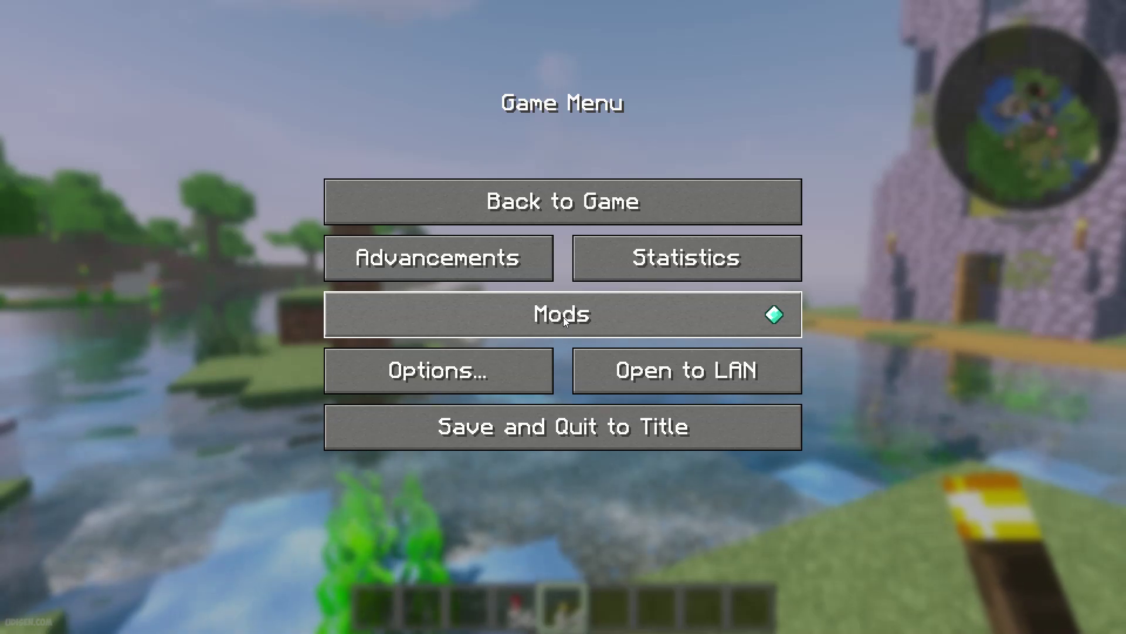
Open the Mods list, back out of Continuity's config, and select Journeymap v1.21-6.0.0-beta.18.
left_click(563, 317)
left_click(1101, 136)
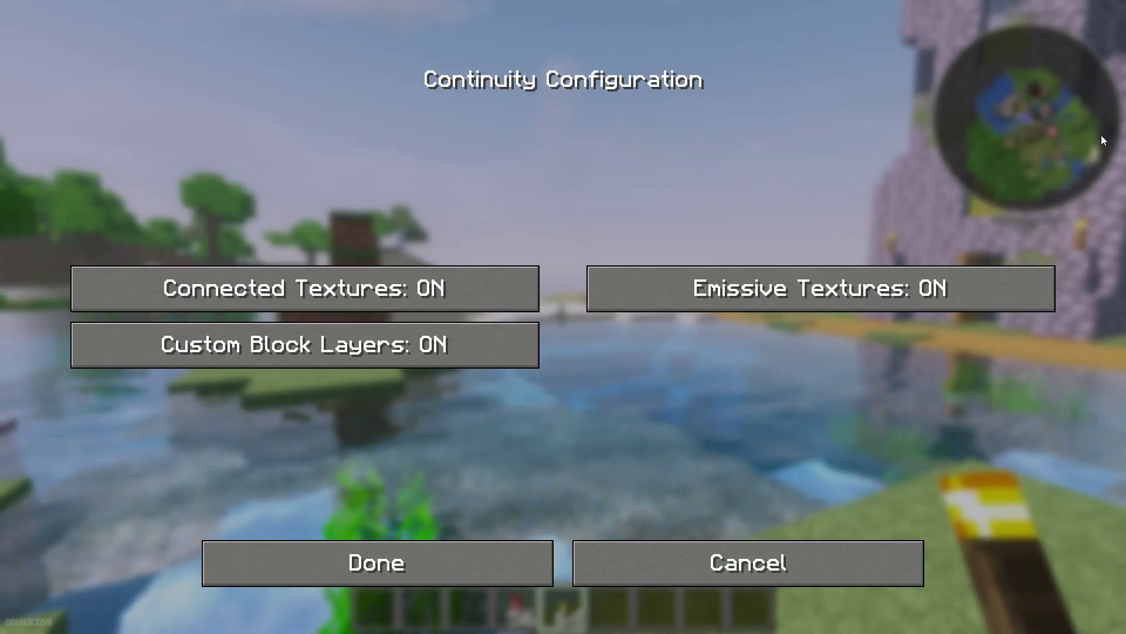
left_click(733, 548)
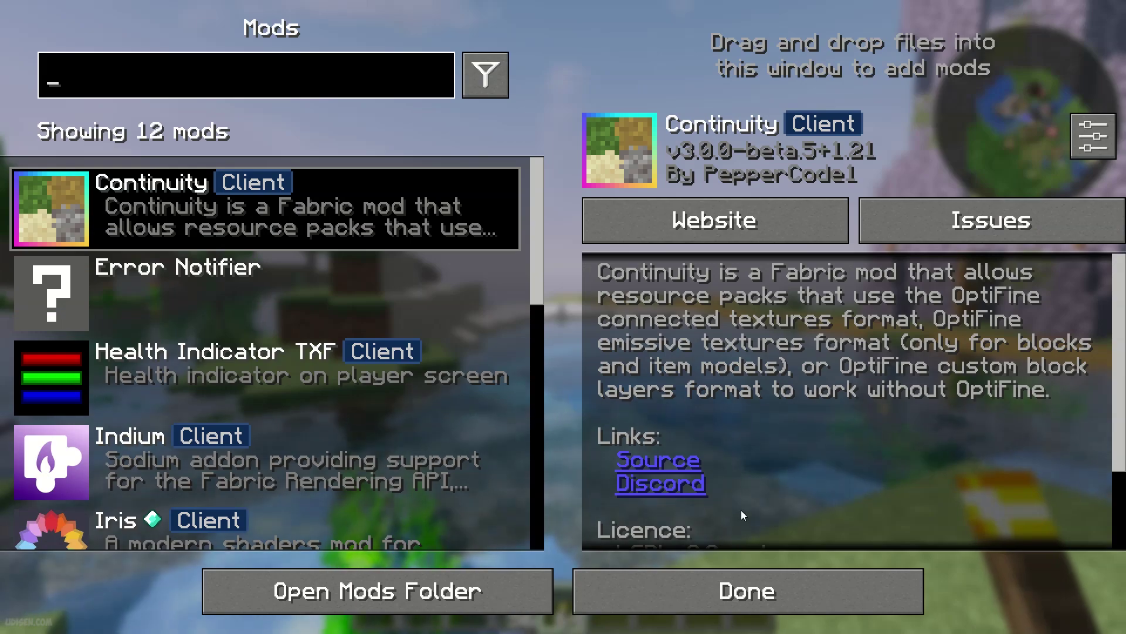
scroll(314, 267, "down", 5)
scroll(315, 272, "down", 1)
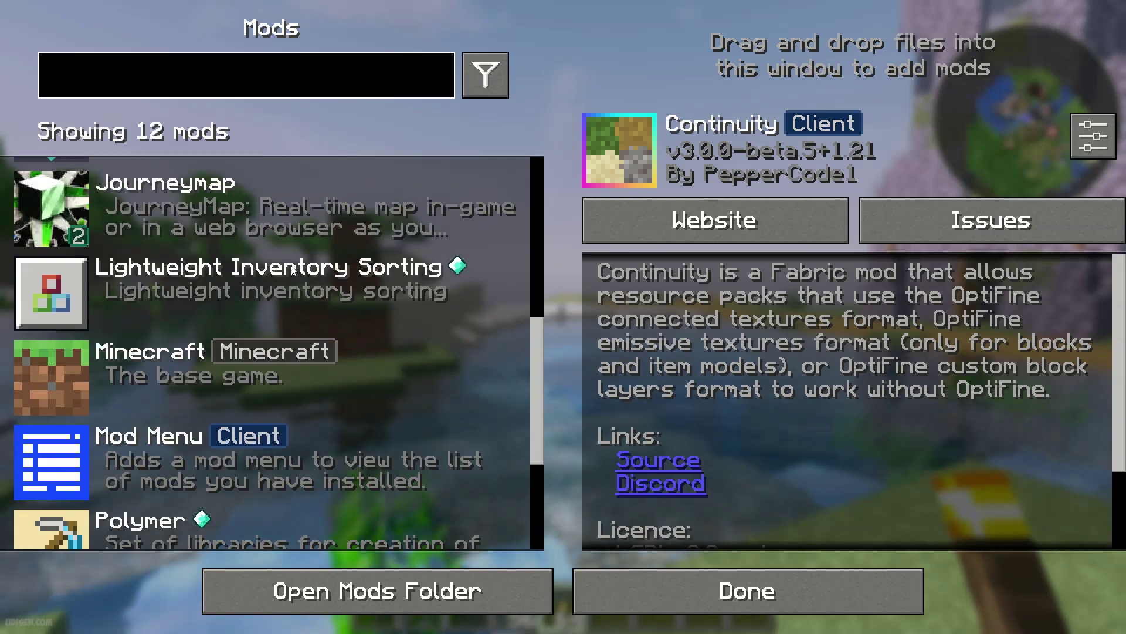
left_click(270, 224)
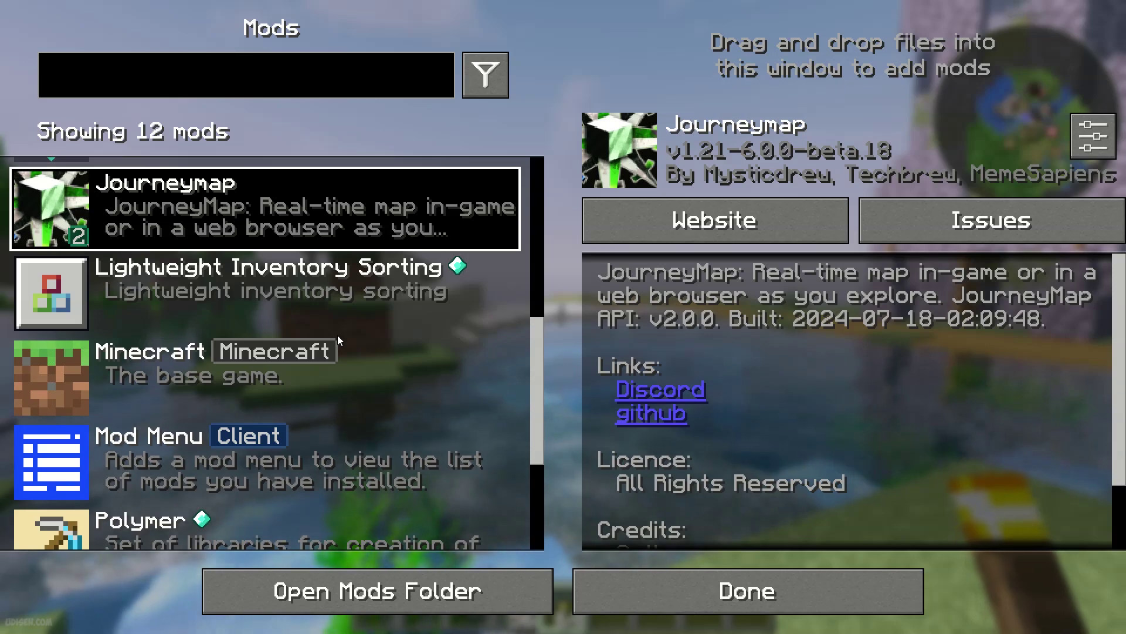
scroll(337, 335, "up", 2)
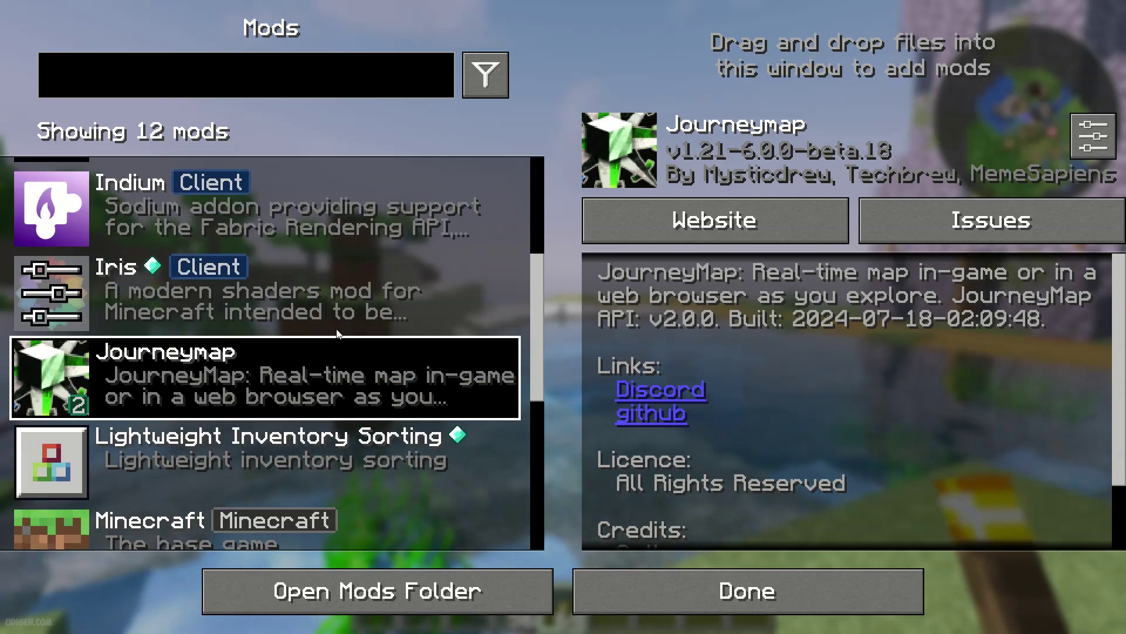
In Journeymap's options, enable Web Map on port 8080 and close the options.
left_click(1089, 140)
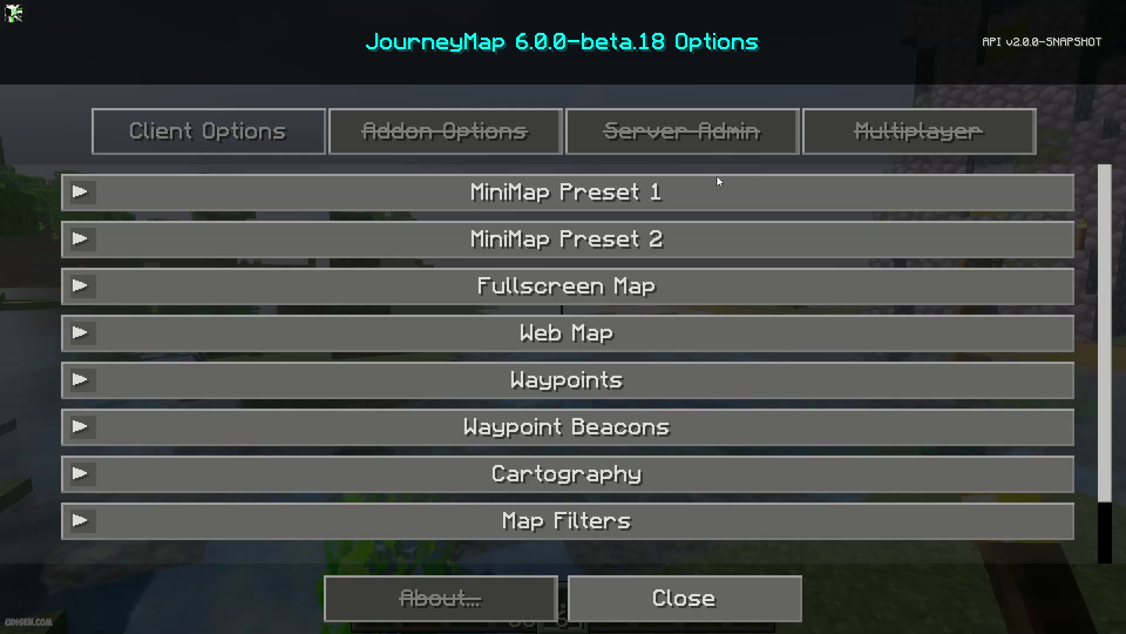
scroll(551, 368, "down", 2)
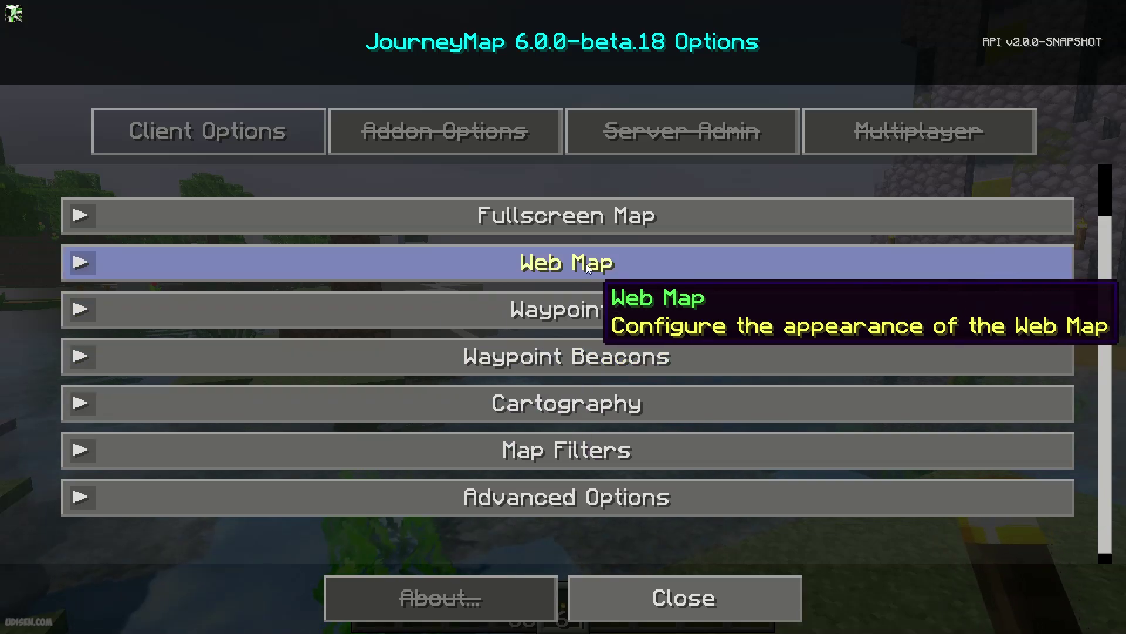
left_click(497, 262)
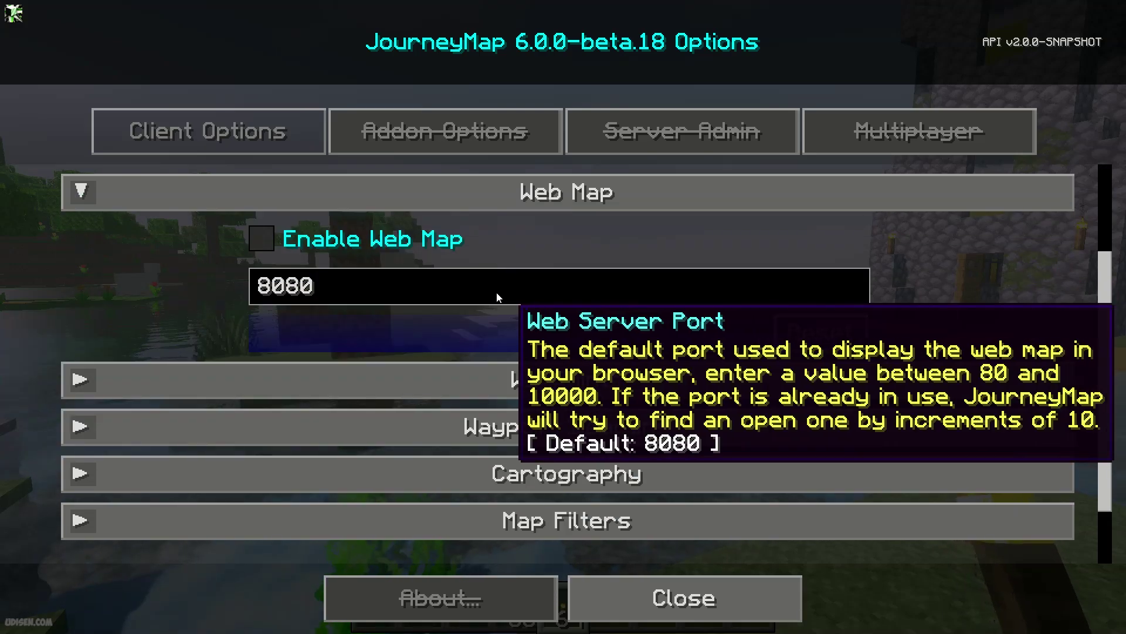
left_click(267, 239)
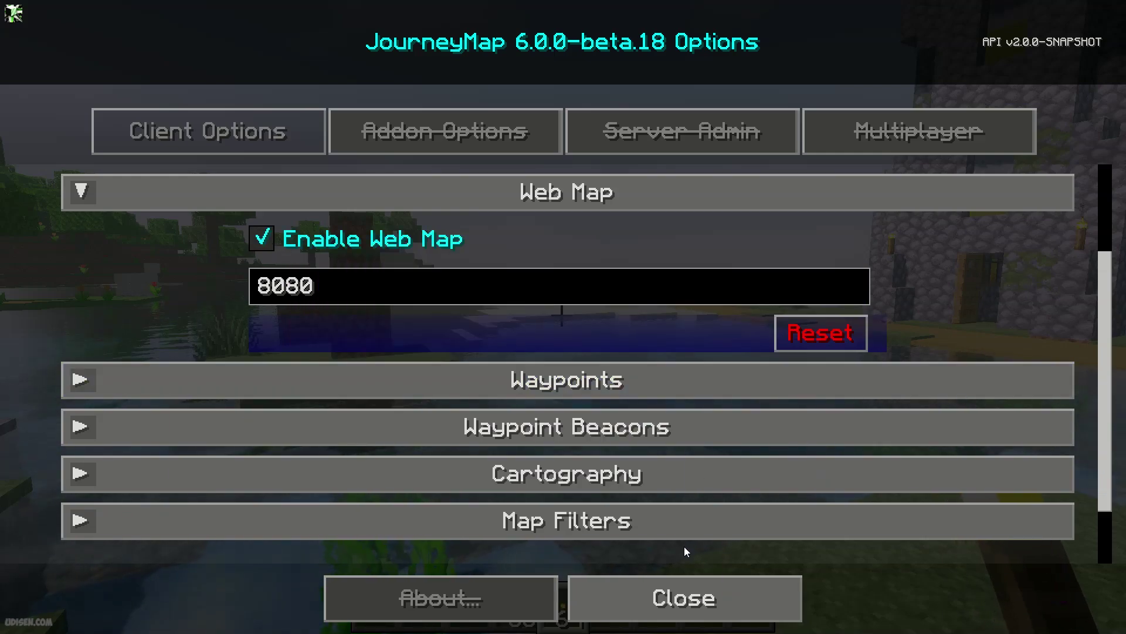
left_click(692, 588)
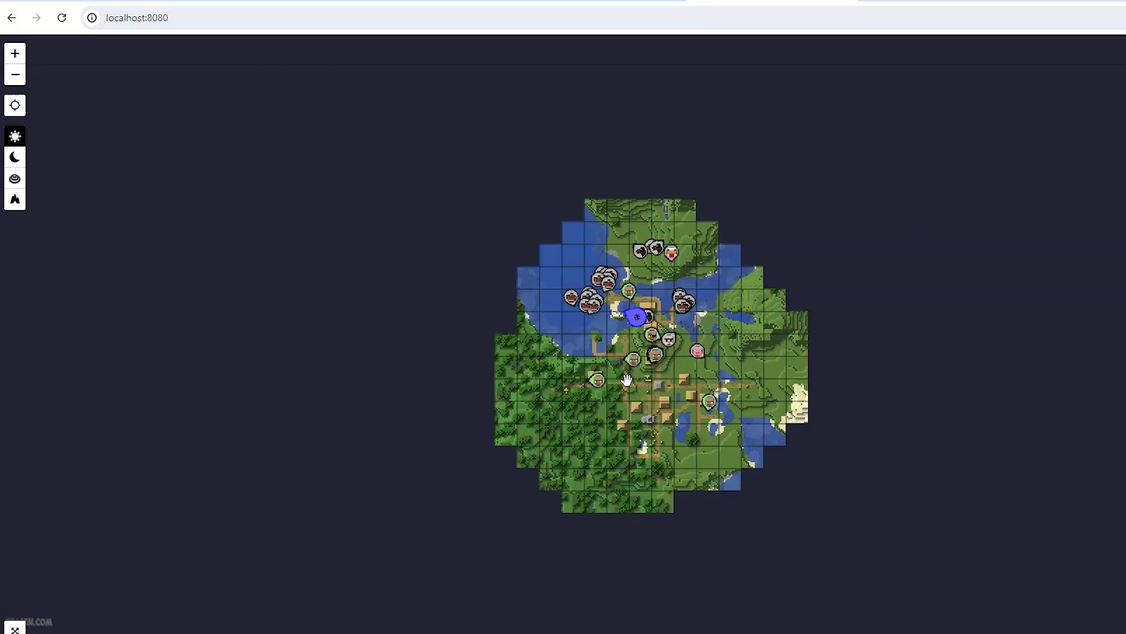
Pan the web map to the right, preview it in night view, then switch back to day.
scroll(626, 380, "up", 2)
scroll(626, 365, "down", 2)
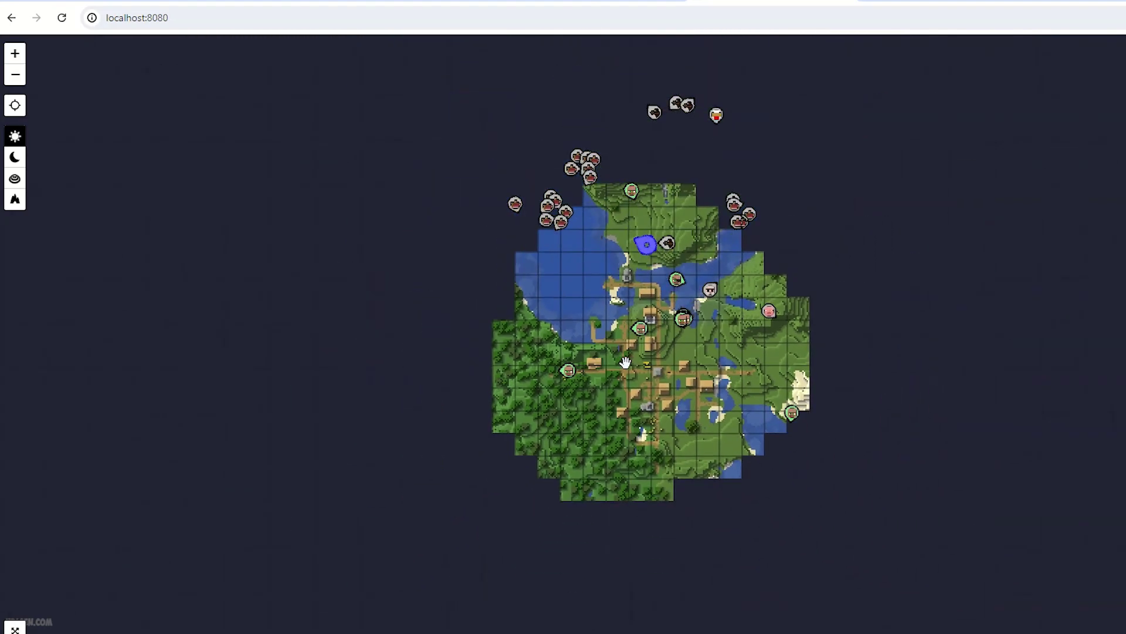
scroll(648, 351, "up", 1)
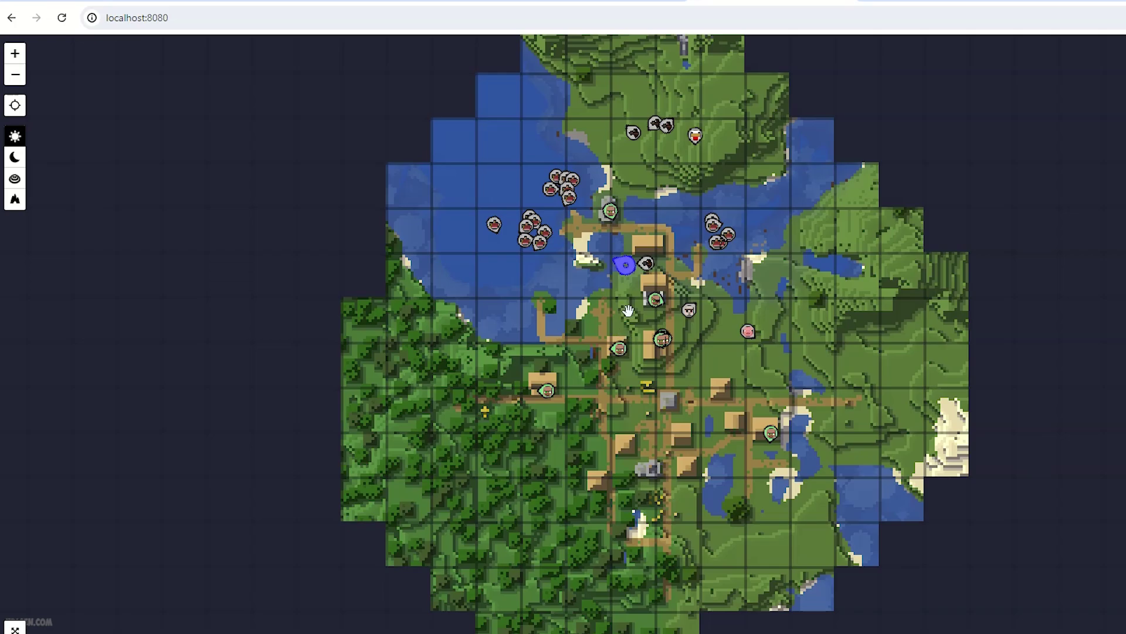
scroll(628, 311, "up", 1)
scroll(634, 317, "down", 1)
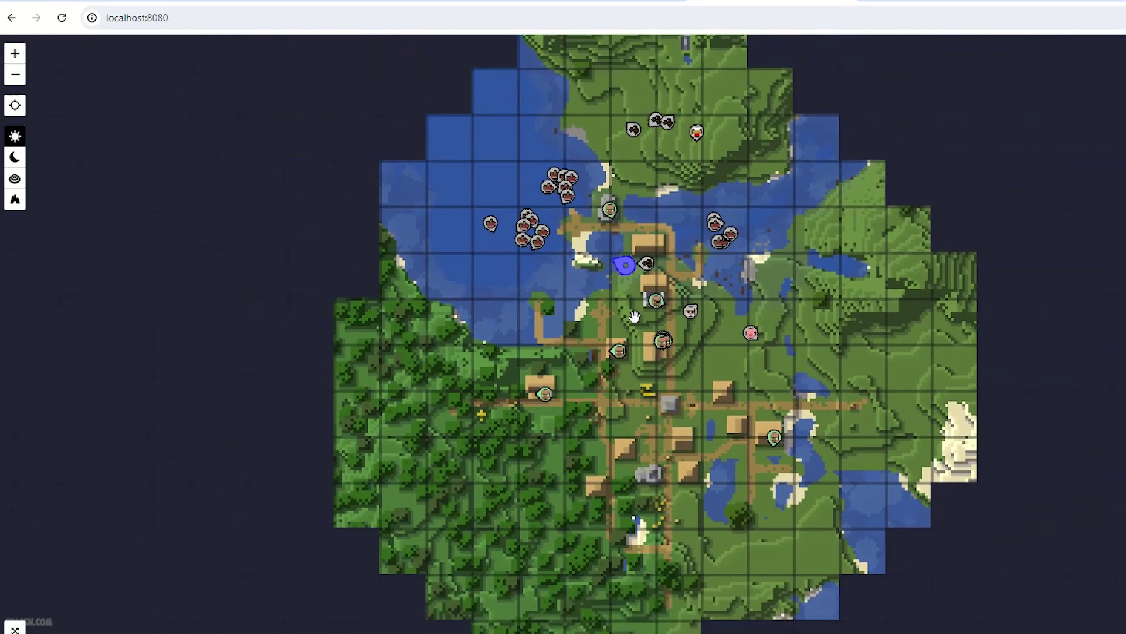
mouse_move(630, 267)
left_mouse_down()
mouse_move(700, 298)
mouse_move(712, 283)
left_mouse_up()
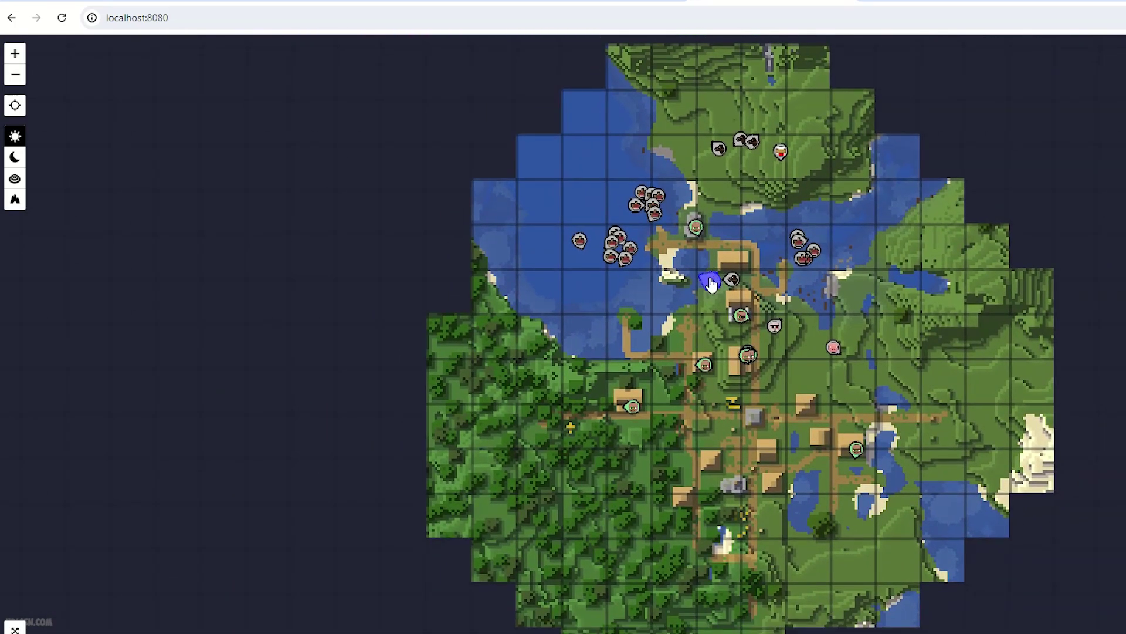
left_click(14, 158)
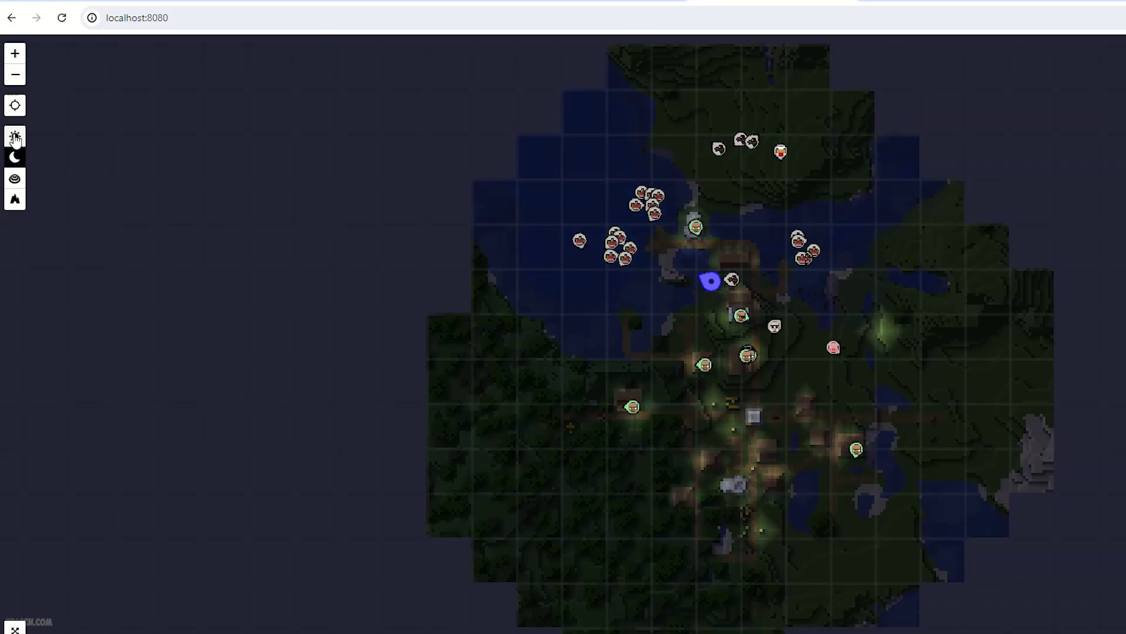
left_click(14, 137)
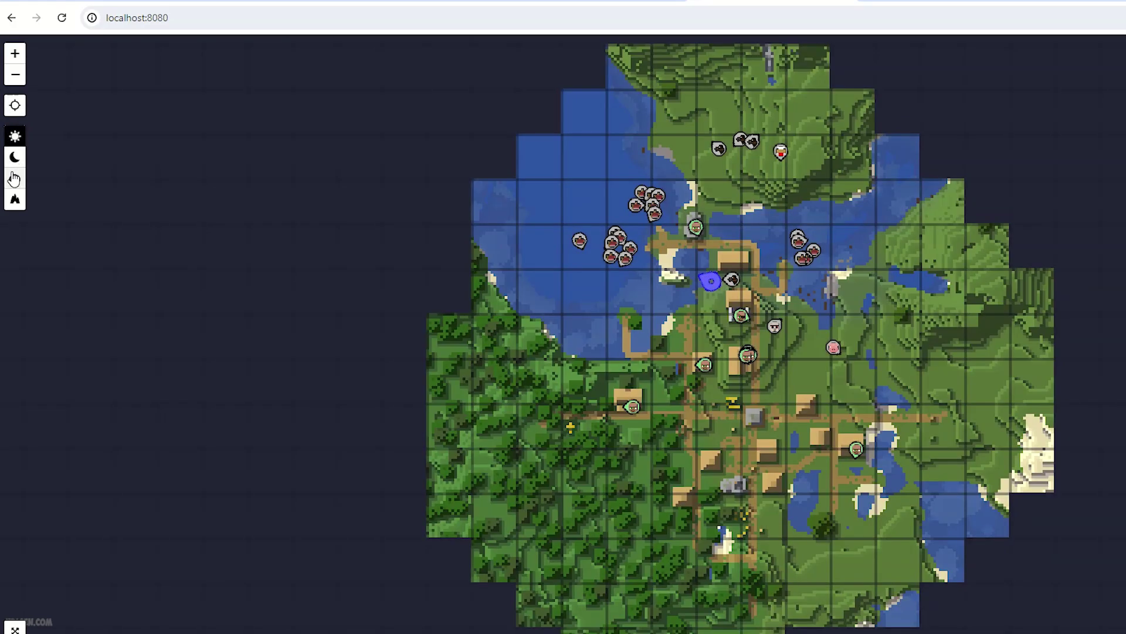
Try the topographic and remaining view modes, return to day view, and zoom out and in.
left_click(14, 181)
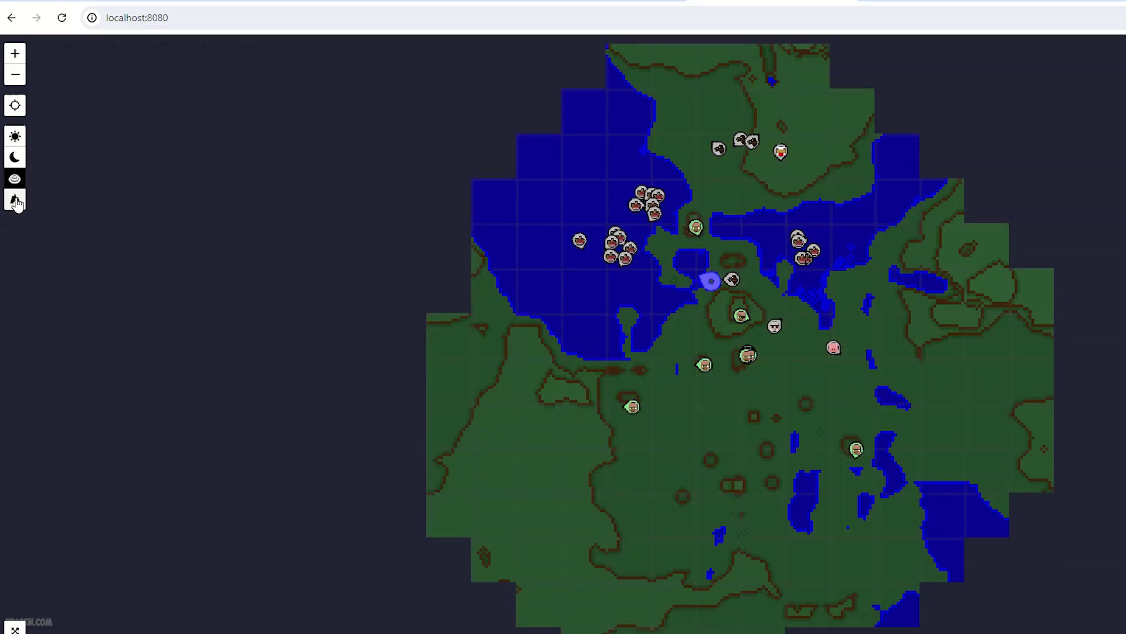
left_click(15, 200)
left_click(15, 200)
left_click(20, 141)
left_click(15, 75)
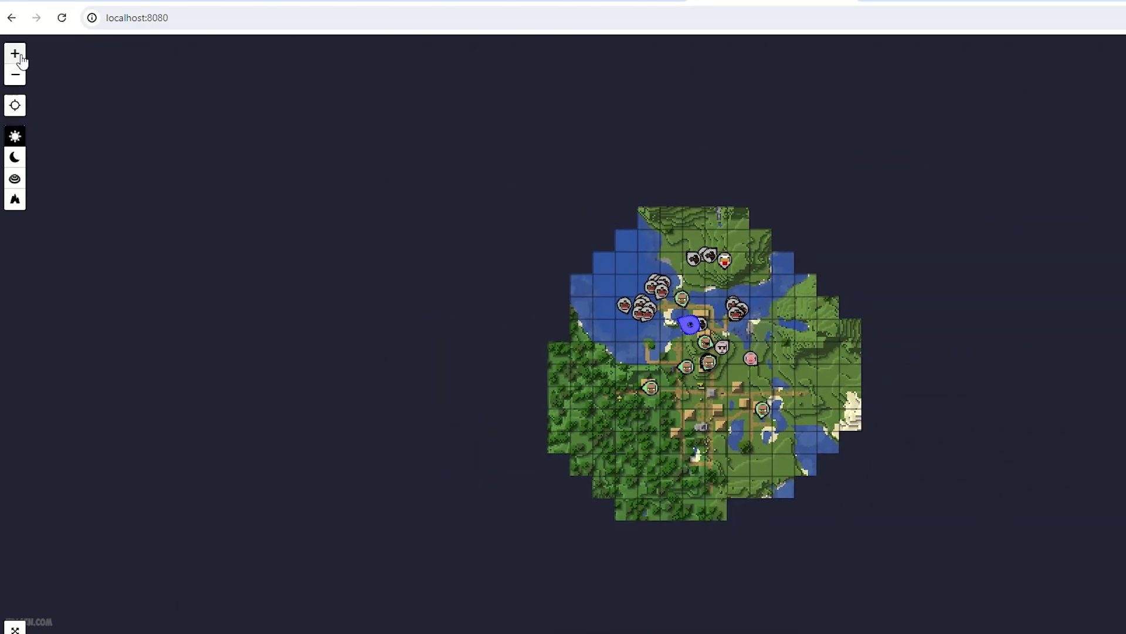
left_click(18, 55)
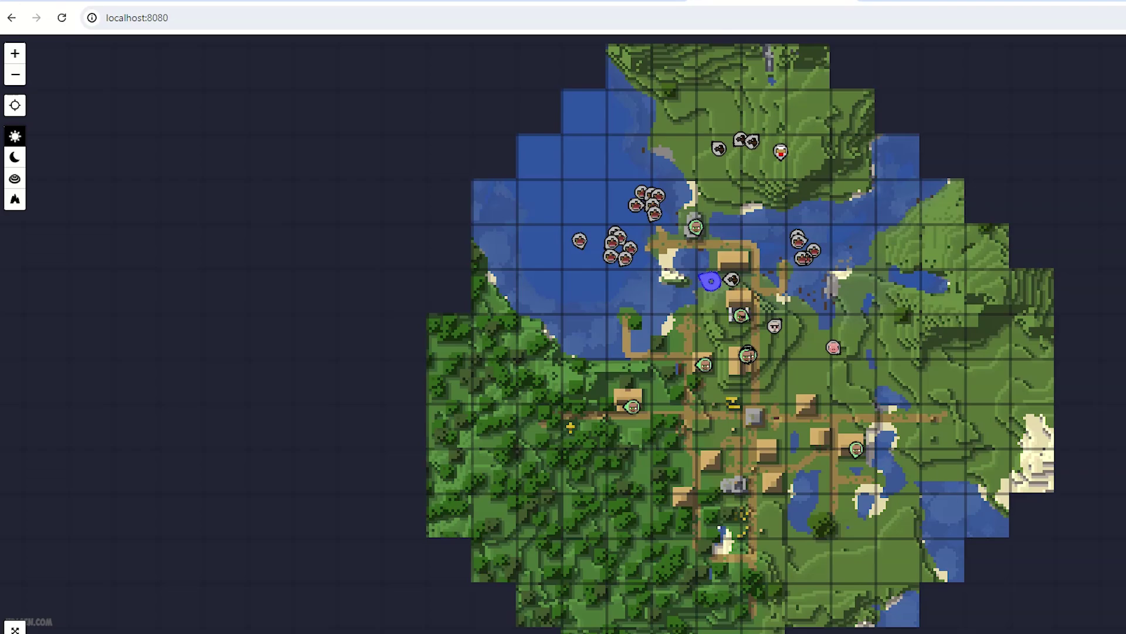
scroll(598, 476, "down", 1)
scroll(600, 482, "up", 1)
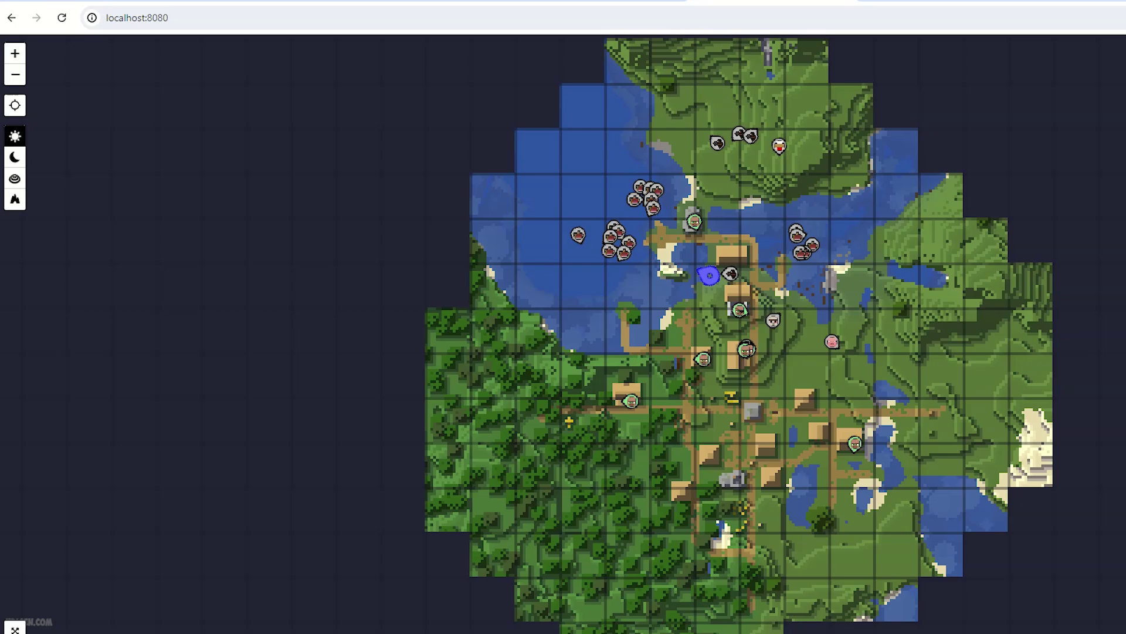
Drag the web map up and to the left, opening and dismissing the browser's page menu.
right_click(636, 329)
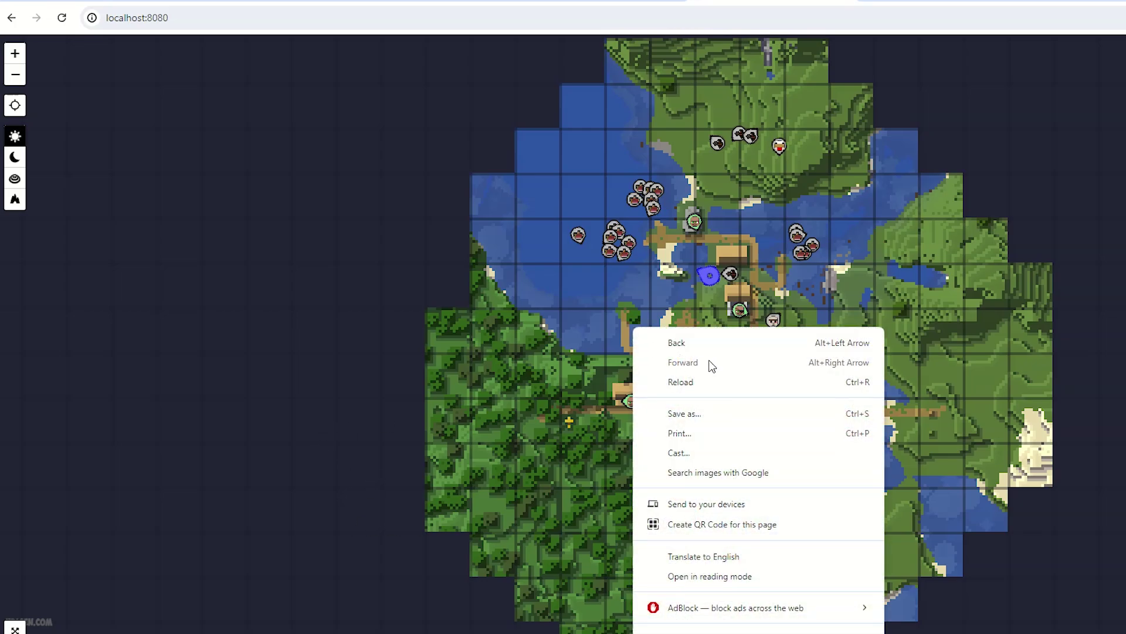
key("Escape")
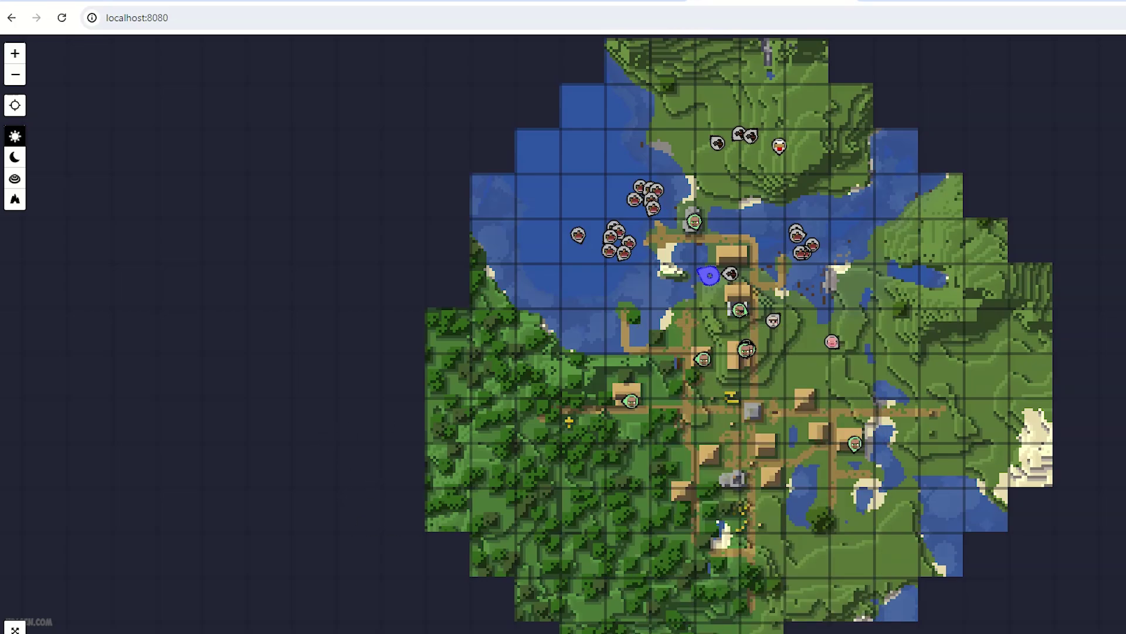
right_click(735, 194)
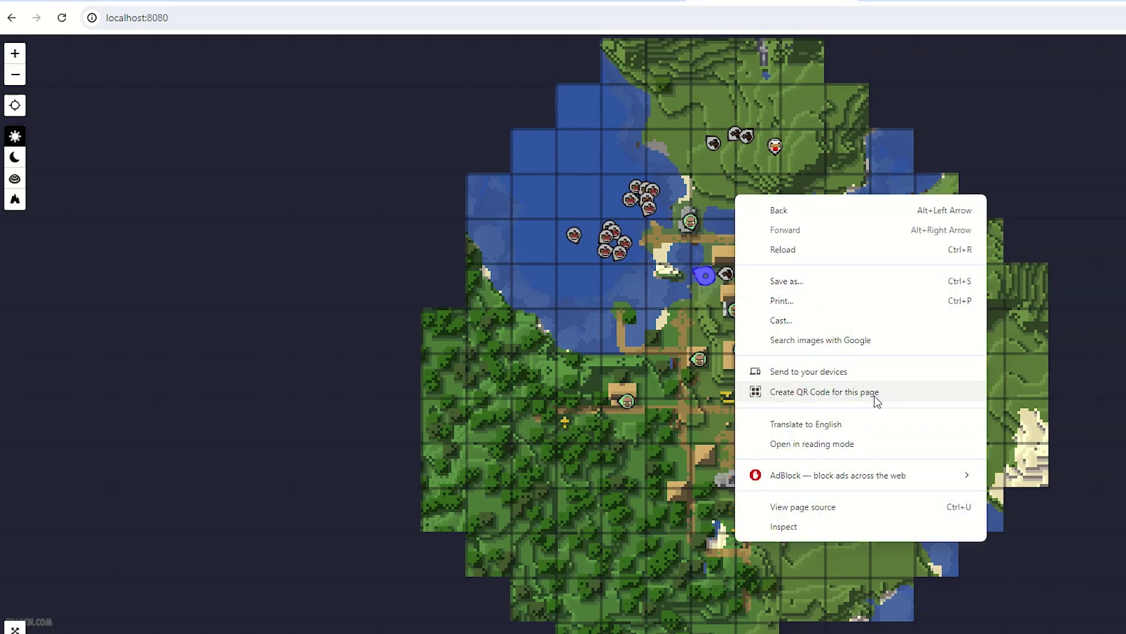
left_click_drag(604, 339, 476, 243)
right_click(535, 203)
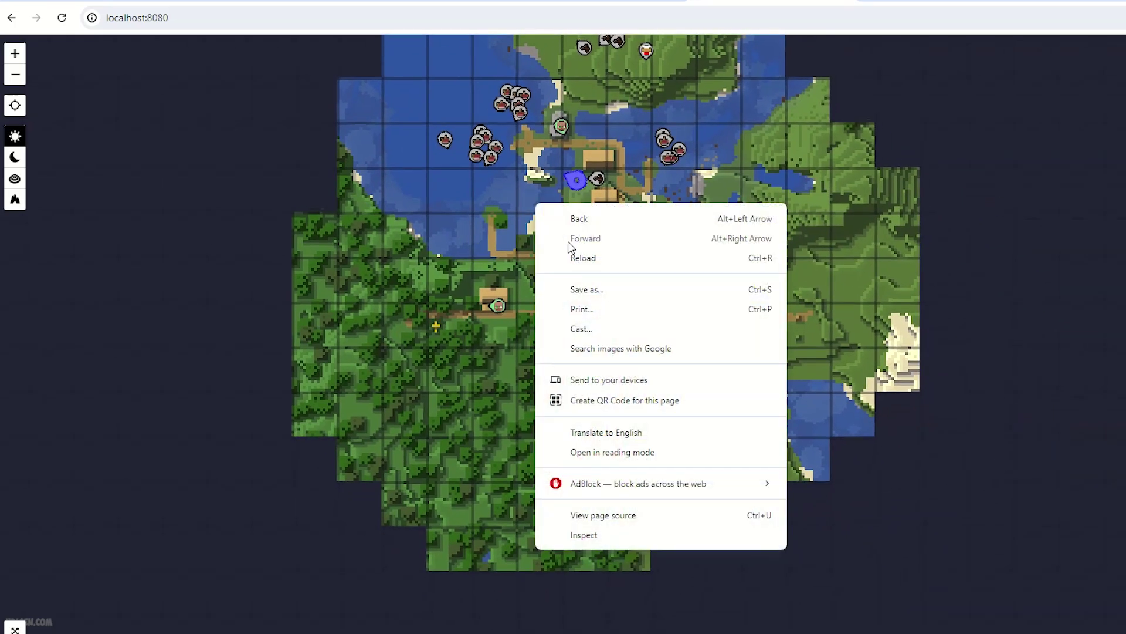
left_click(944, 383)
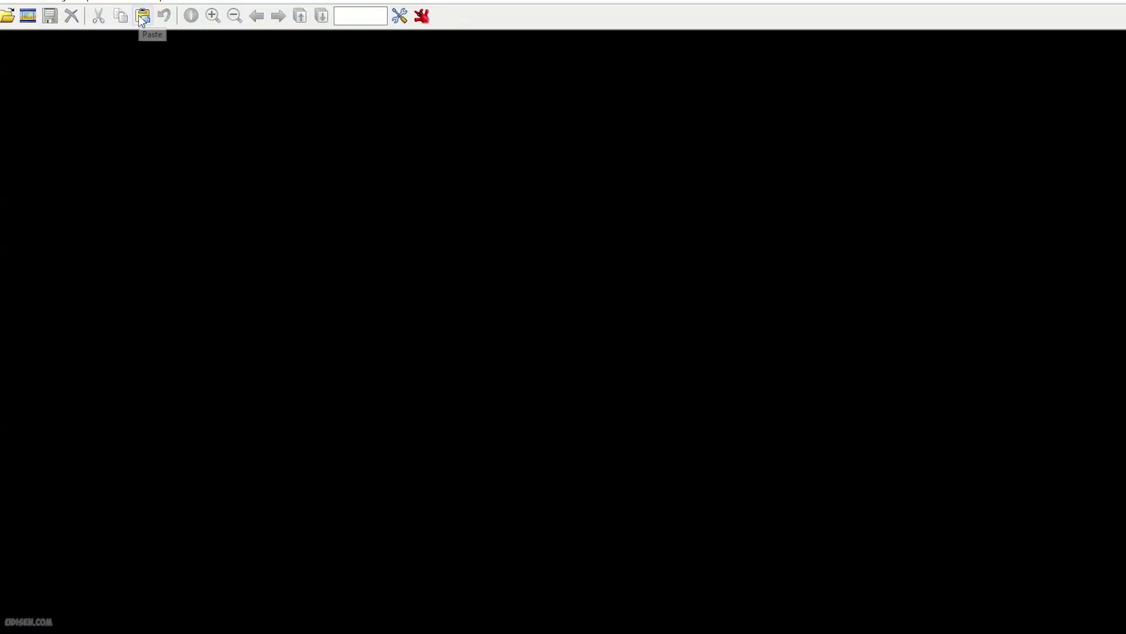
Crop the pasted web map screenshot and paste it into a new empty IrfanView image.
left_click(142, 16)
left_click_drag(349, 92, 996, 633)
left_click(58, 2)
left_click(75, 27)
key("Return")
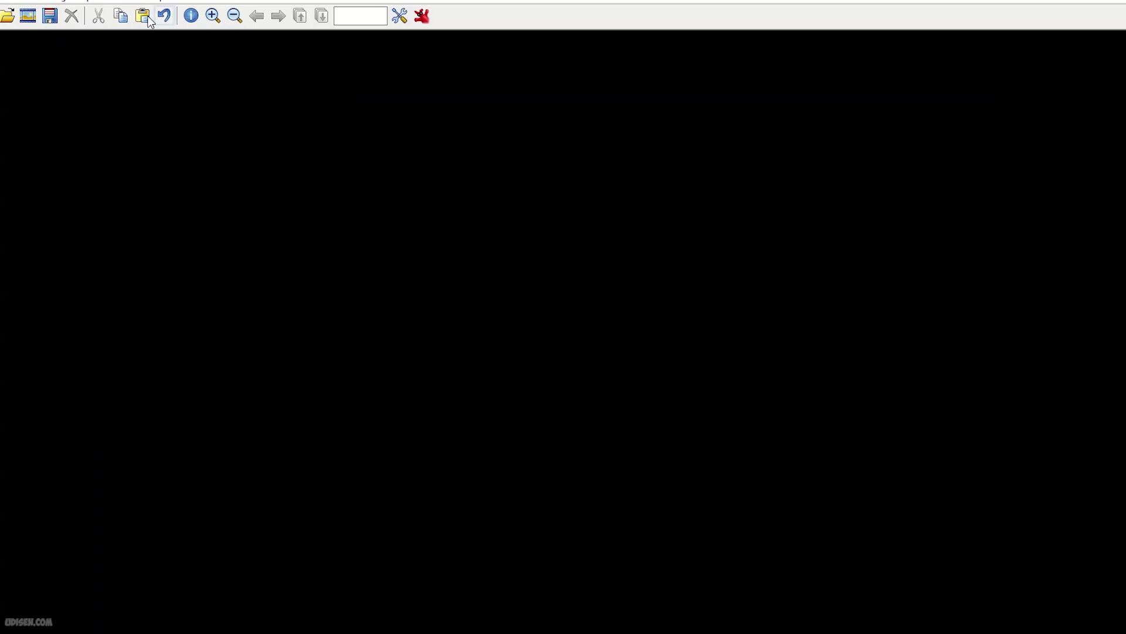
left_click(143, 16)
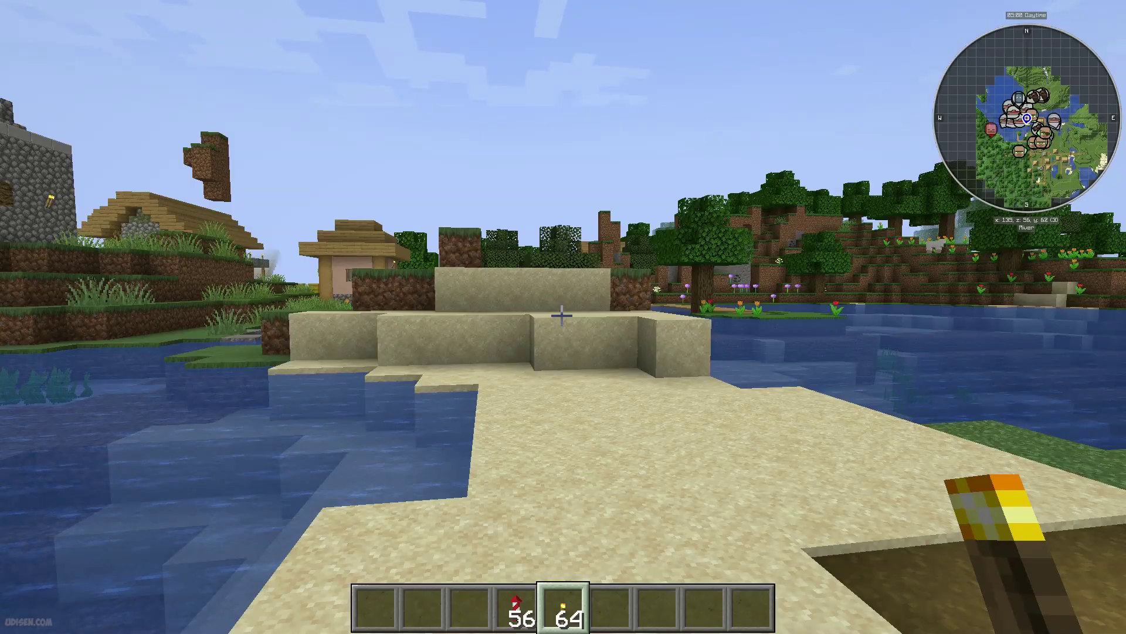
Walk along the shore, then open the fullscreen map zoomed in and centred on the explored village.
key("w")
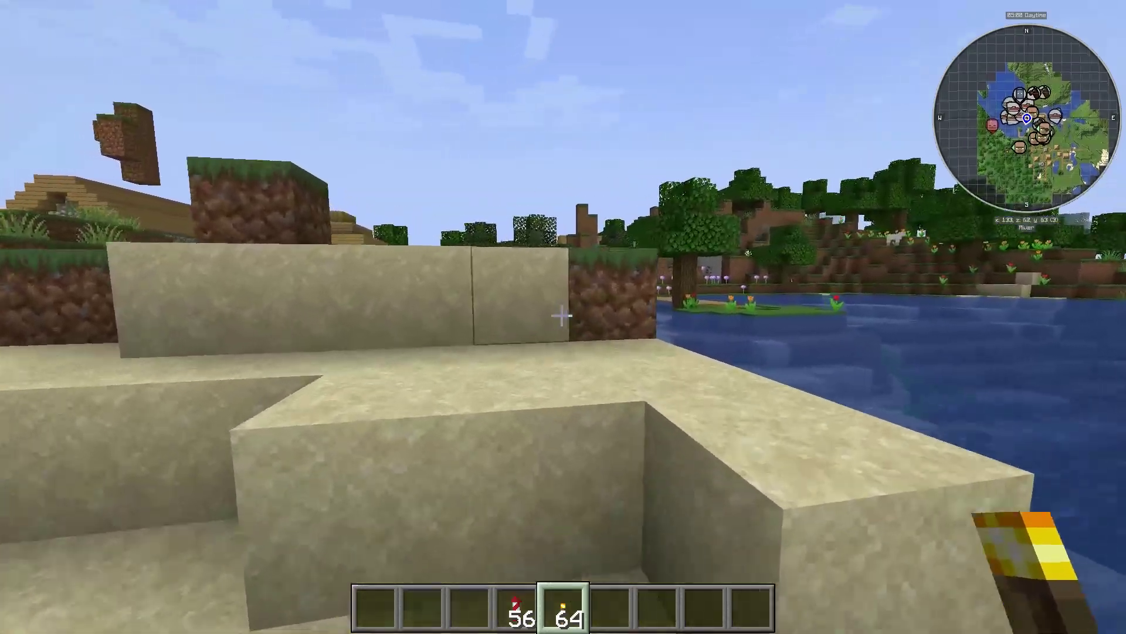
key("w")
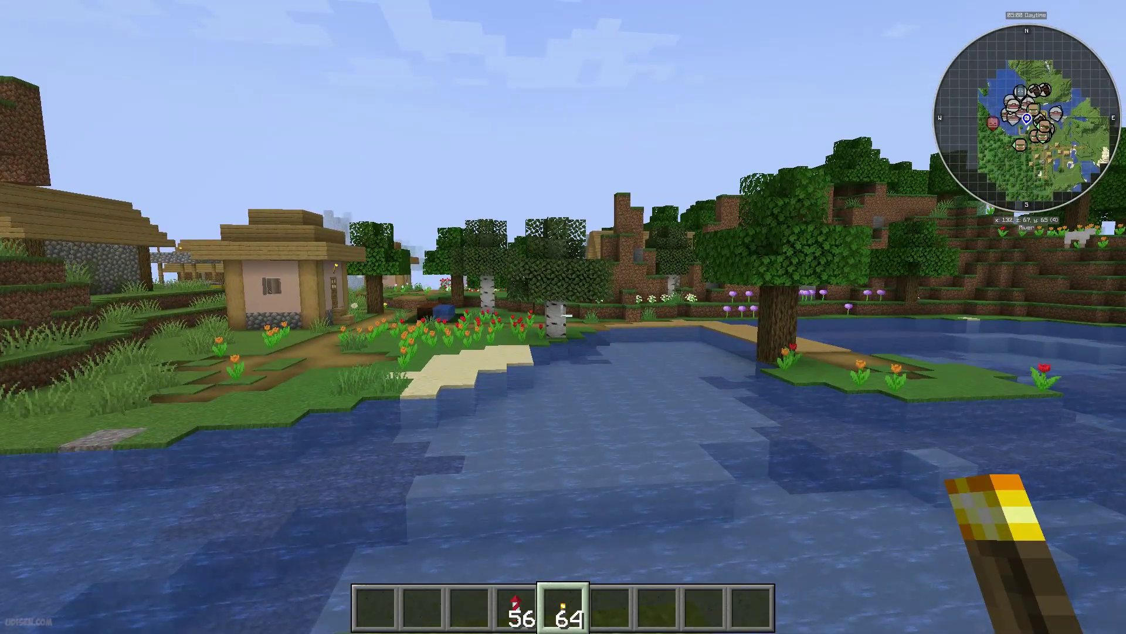
key("j")
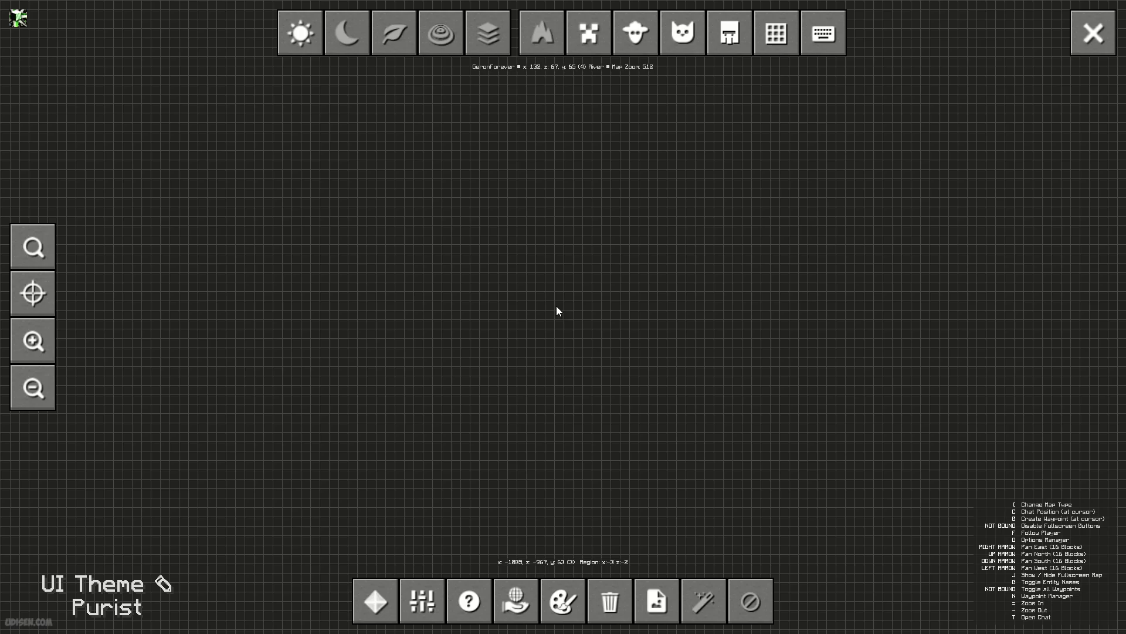
scroll(629, 382, "up", 2)
left_click_drag(634, 407, 286, 143)
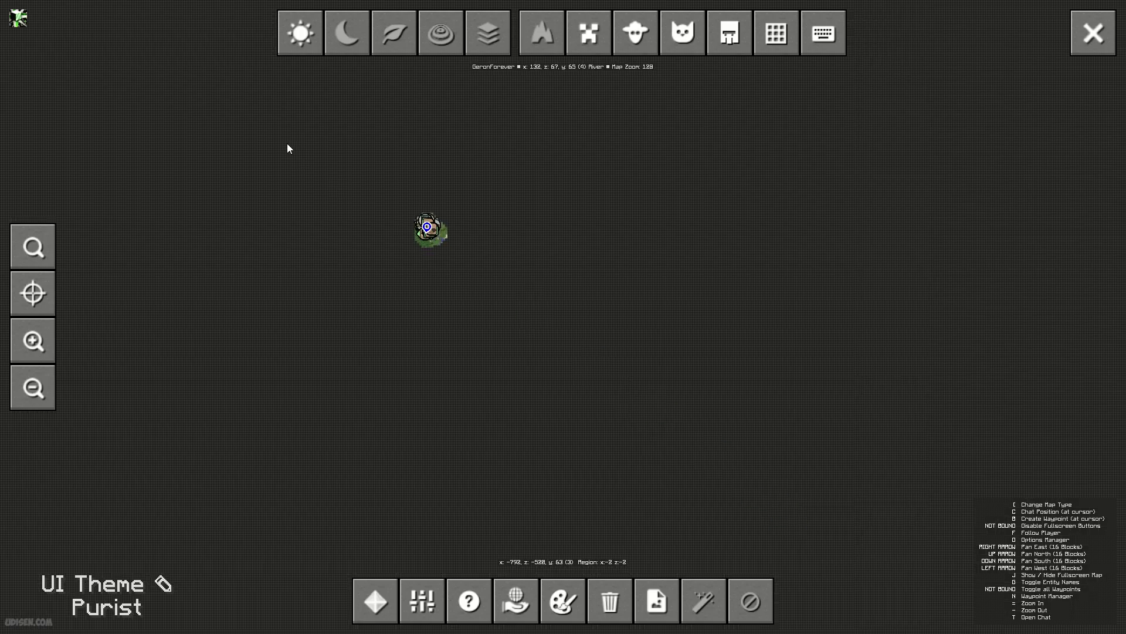
scroll(356, 237, "up", 2)
scroll(364, 307, "up", 2)
left_click_drag(221, 350, 261, 343)
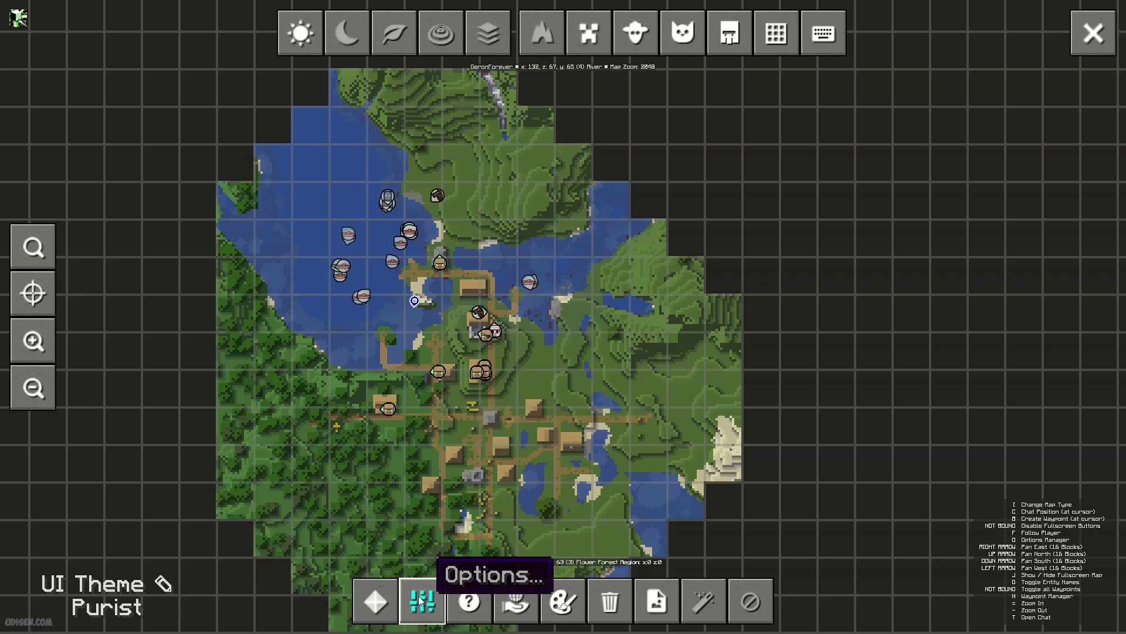
Check in JourneyMap Options that Web Map is enabled on port 8080.
left_click(420, 600)
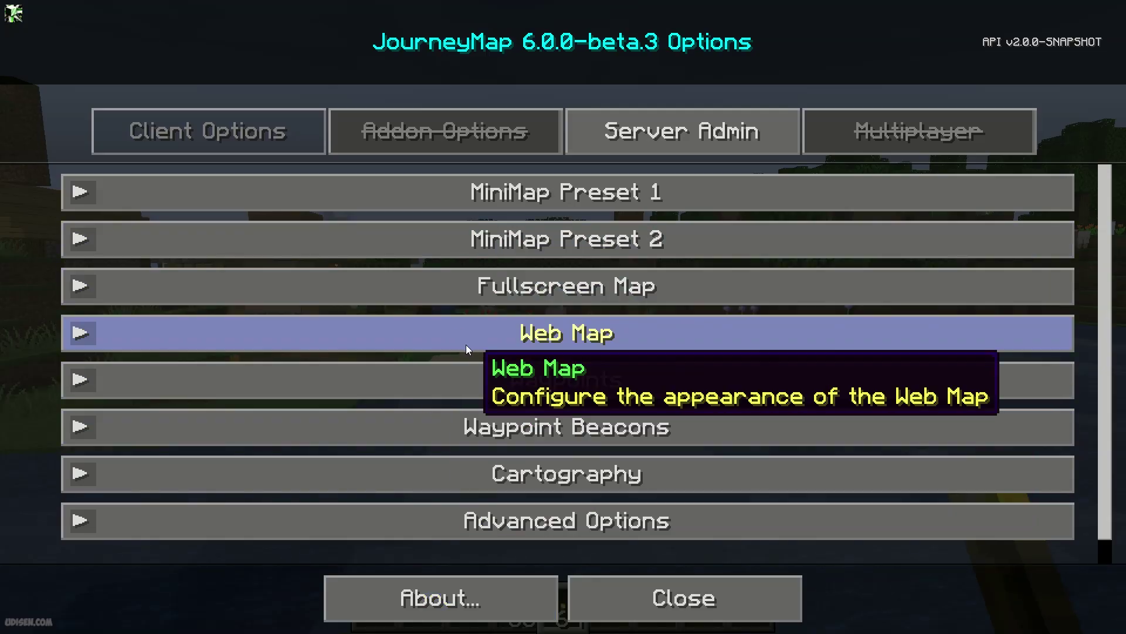
left_click(474, 343)
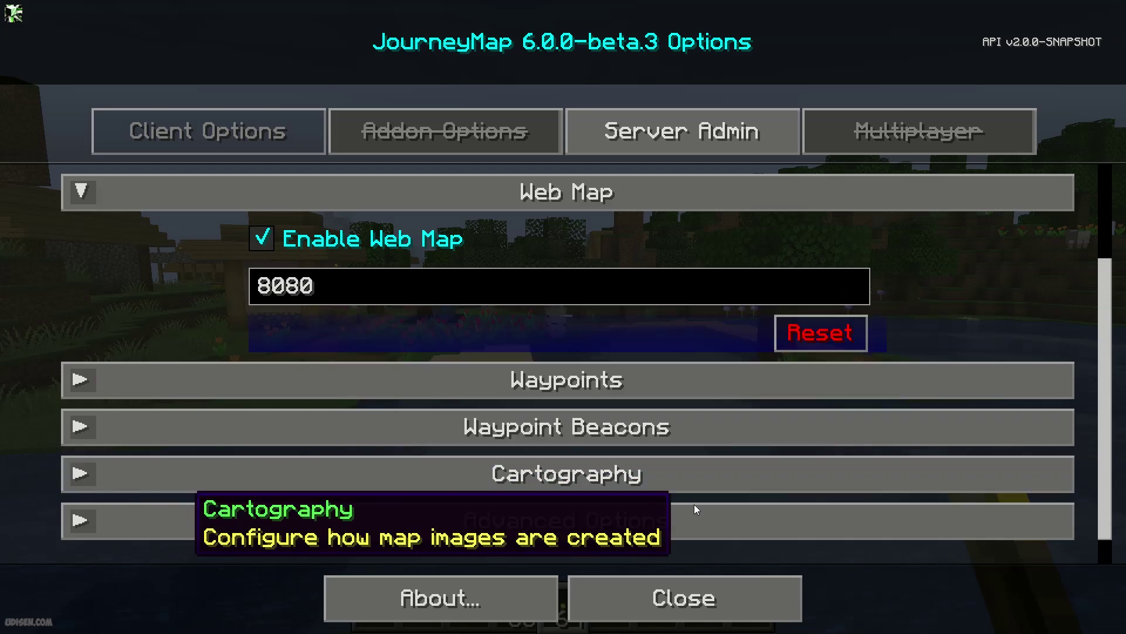
left_click(619, 589)
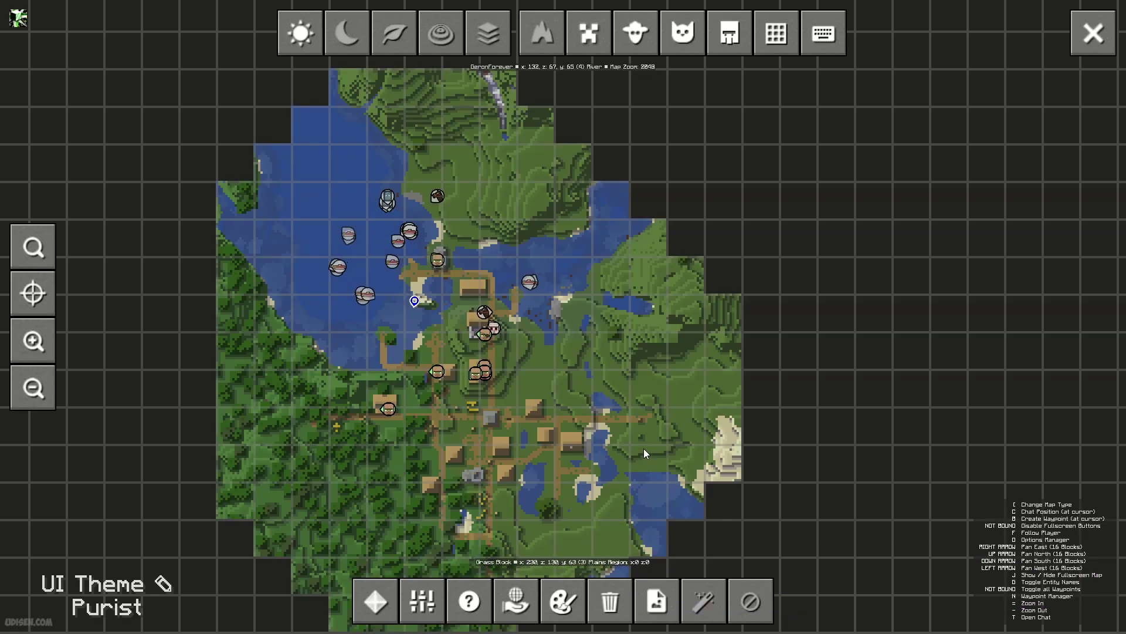
Close the fullscreen map and walk around the tower as chat shows the localhost:8080 link.
key("Escape")
key("Escape")
key("Escape")
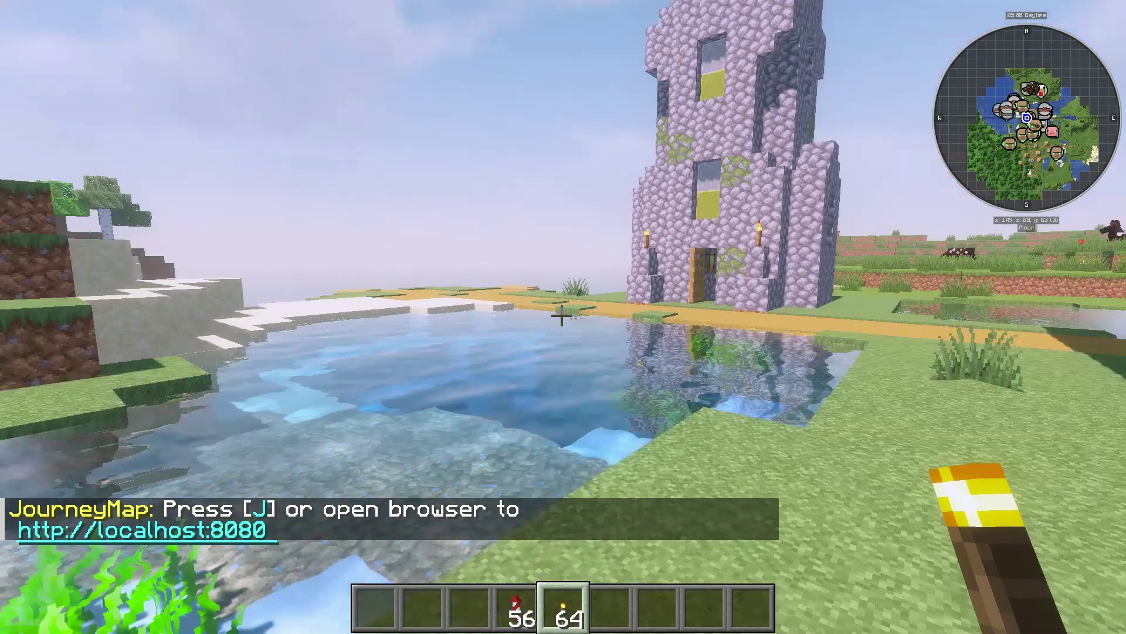
key("w")
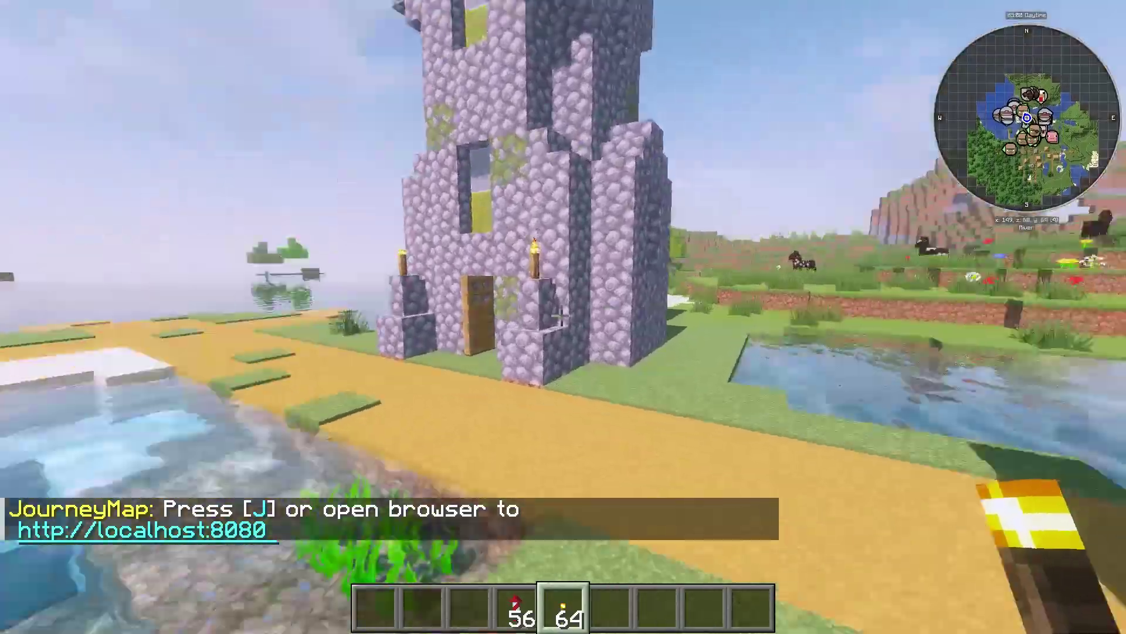
key("w")
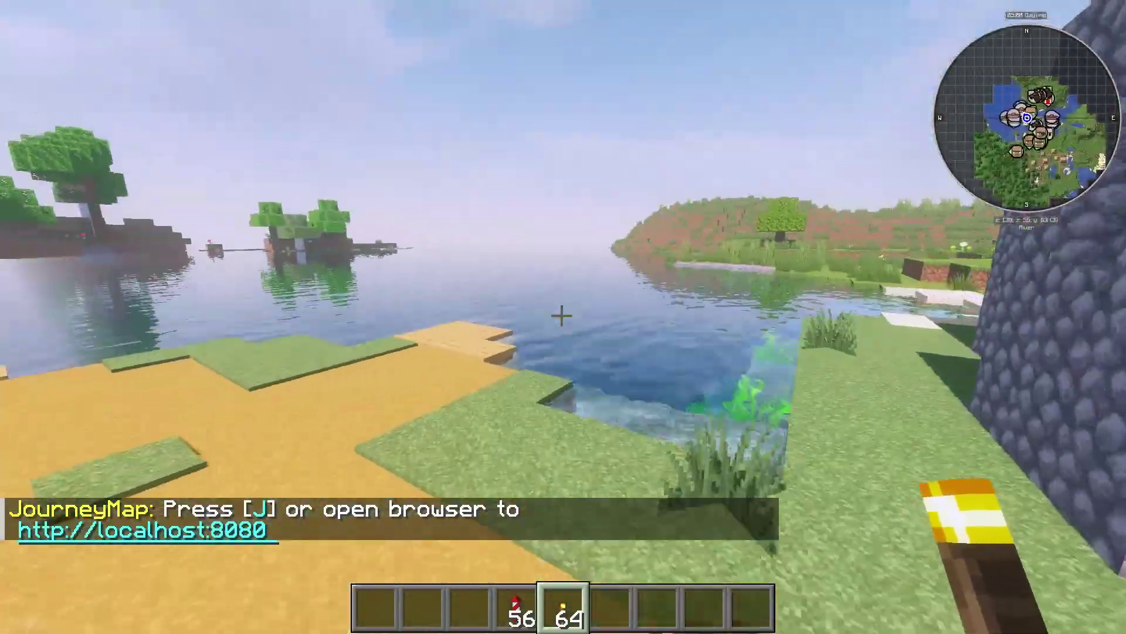
key("w")
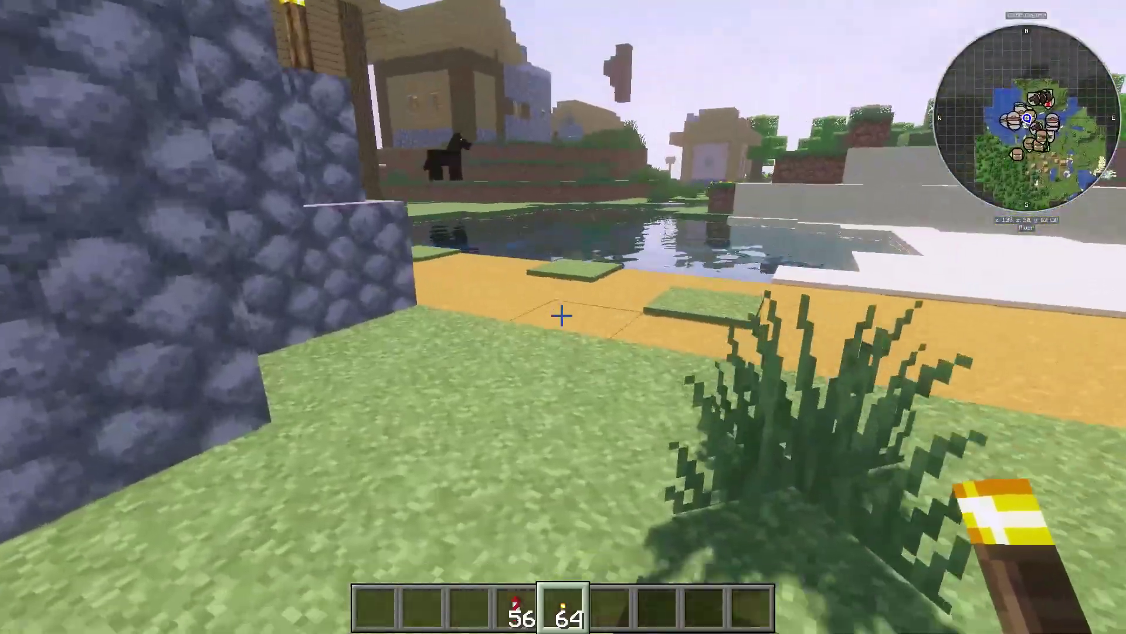